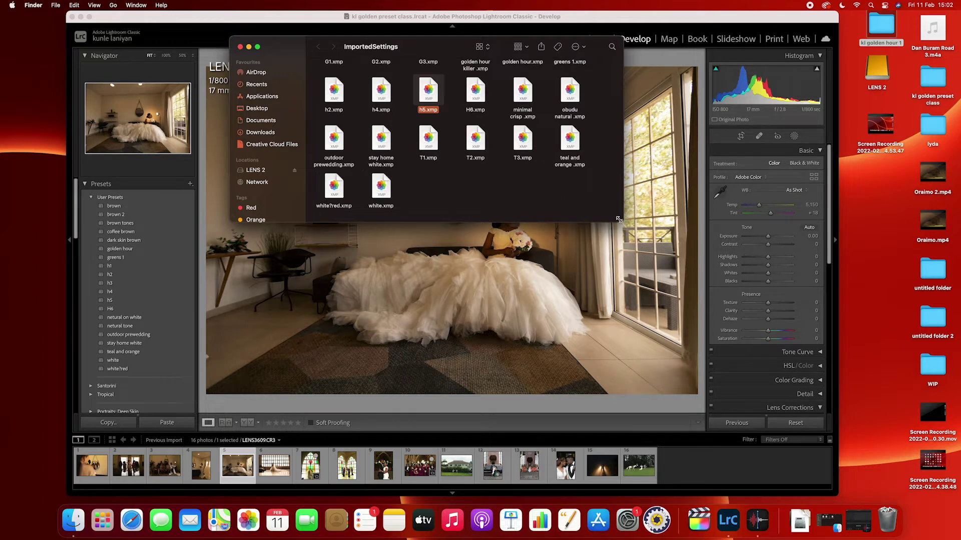
Move the Anything green, brown skin tone, golden hour 1 and natural white preset files from the kl golden hour 1 folder into ImportedSettings.
double_click(879, 27)
left_click_drag(178, 53, 303, 130)
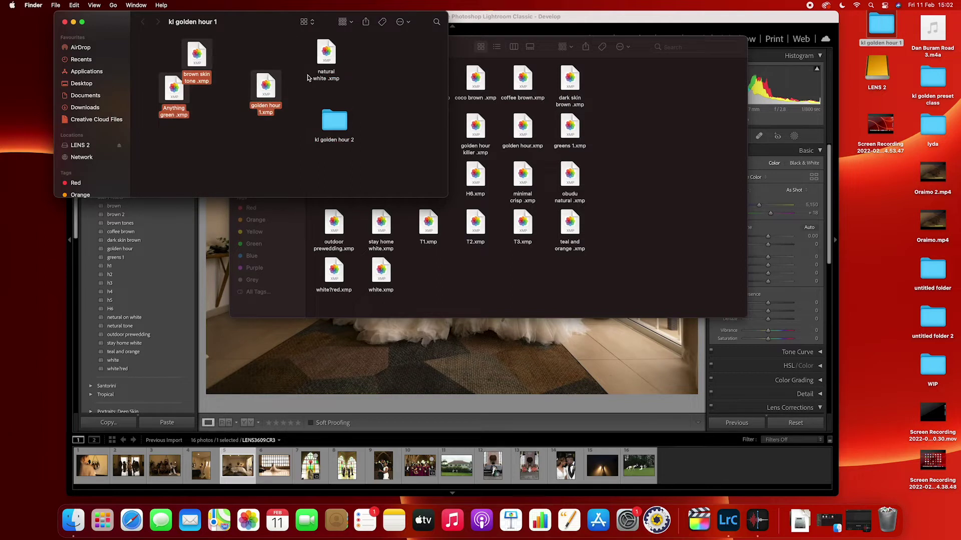
left_click(326, 62)
left_click(265, 91, "super")
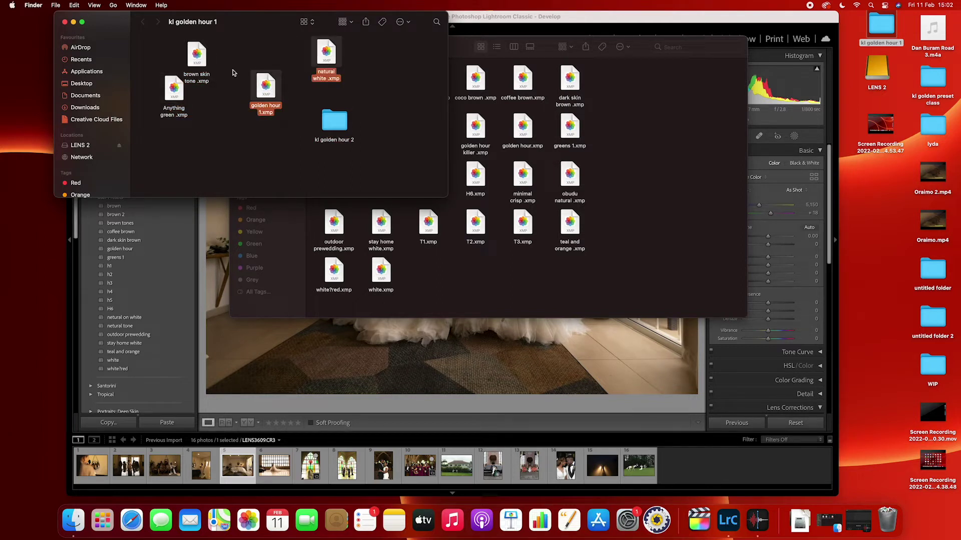
left_click(195, 56, "super")
left_click(170, 95, "super")
left_click_drag(266, 86, 577, 261)
Move all seven preset files from the kl golden hour 2 subfolder into ImportedSettings and close the ImportedSettings window.
double_click(338, 117)
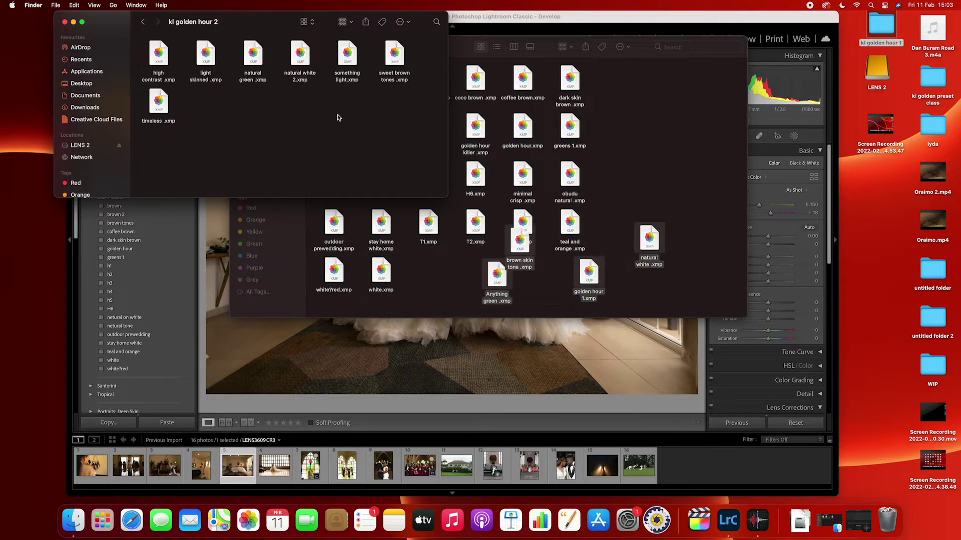
left_click_drag(170, 45, 430, 146)
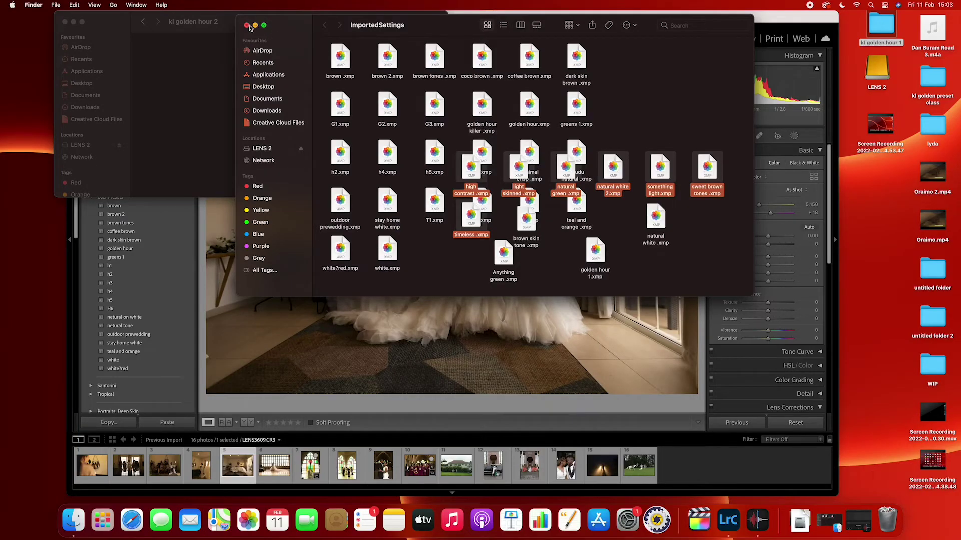
left_click(246, 25)
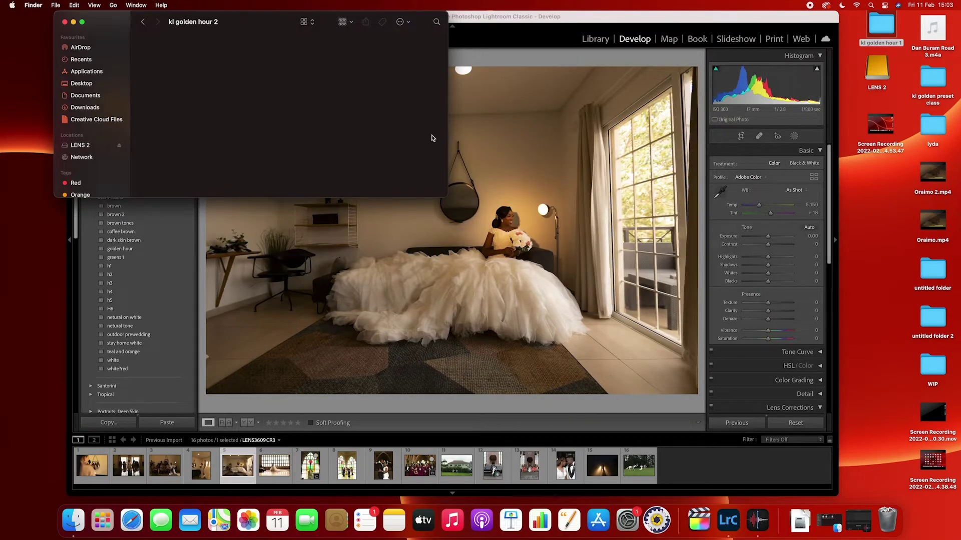
Check the preset list in Lightroom Classic, relaunch the program to load the new presets, and collapse the User Presets group.
left_click(523, 60)
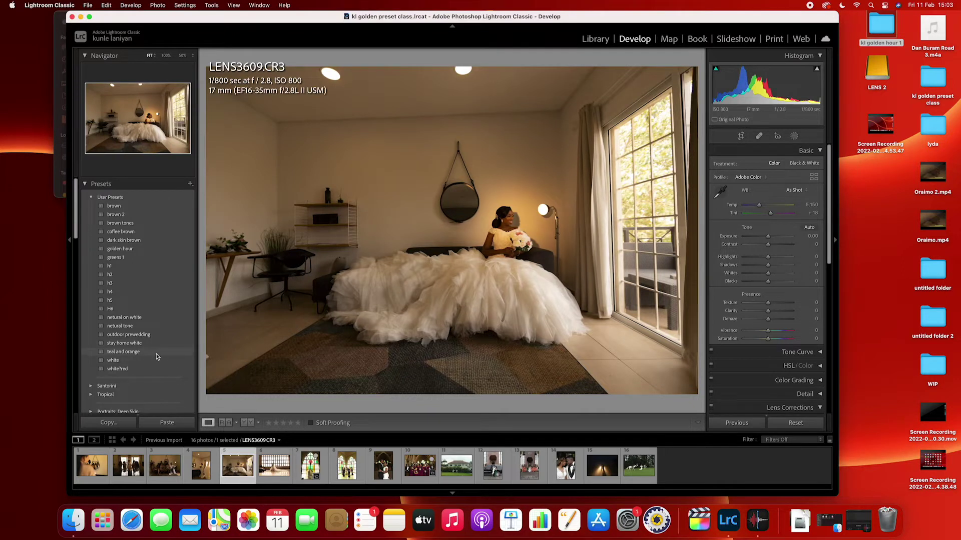
scroll(156, 356, "down", 5)
scroll(156, 357, "up", 5)
scroll(156, 356, "down", 4)
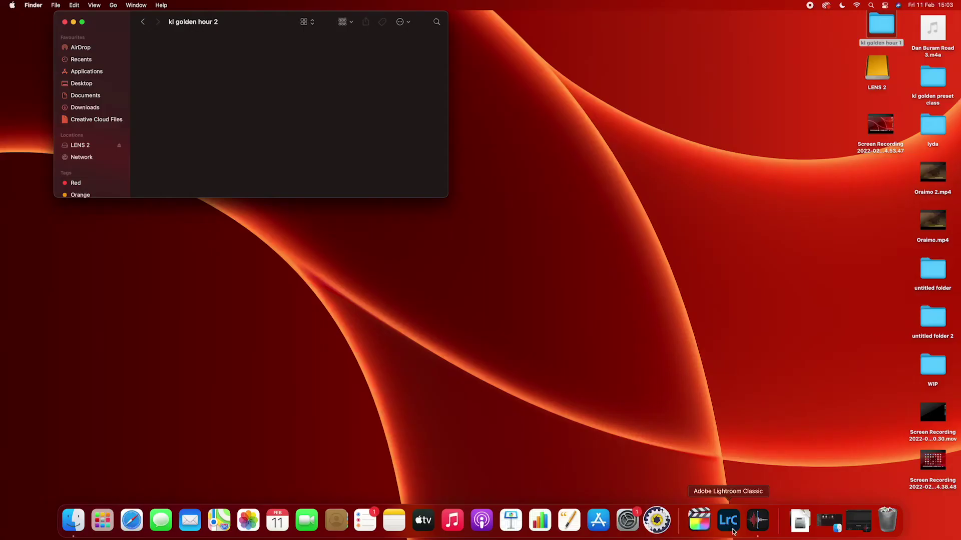
left_click(730, 526)
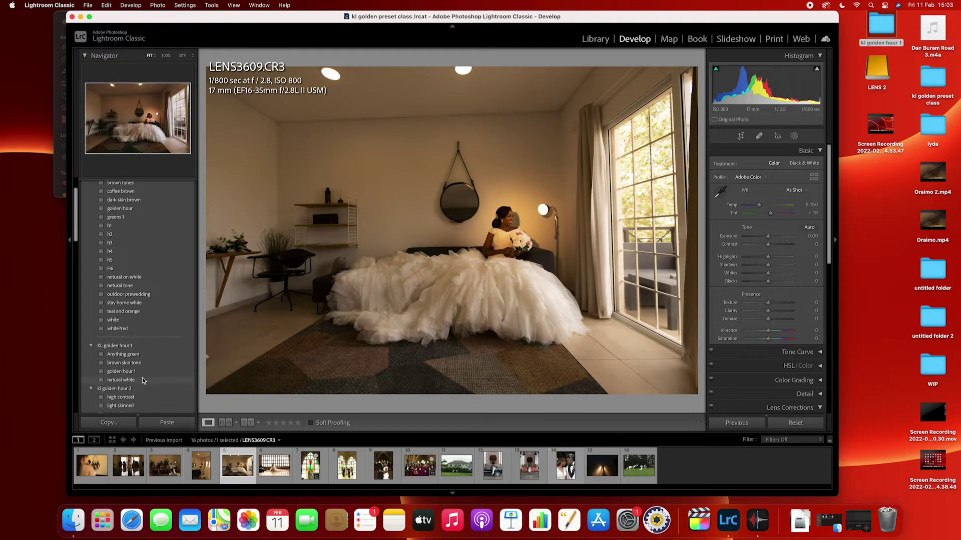
left_click(91, 198)
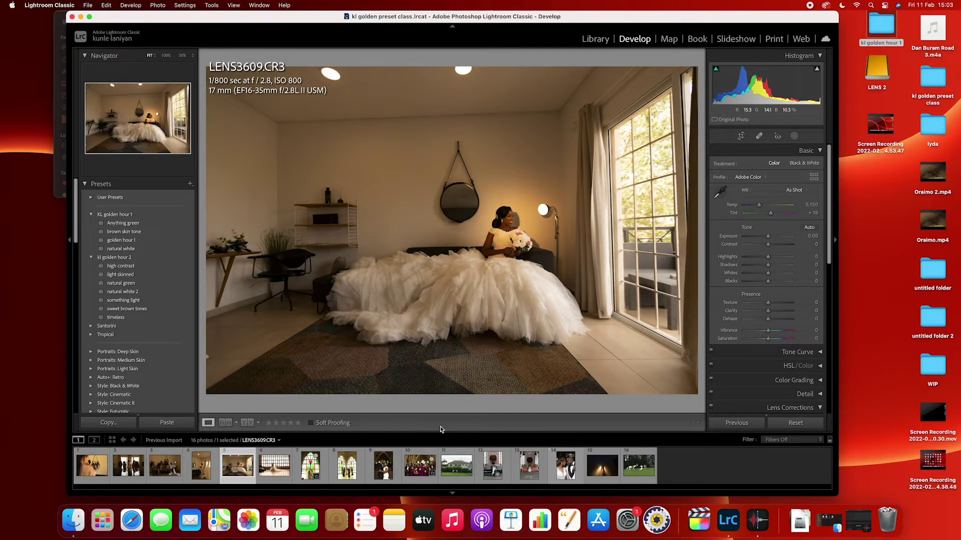
Look through the imported photos up to LENS5800.CR3 and widen the Lightroom window to the full screen width.
left_click(99, 470)
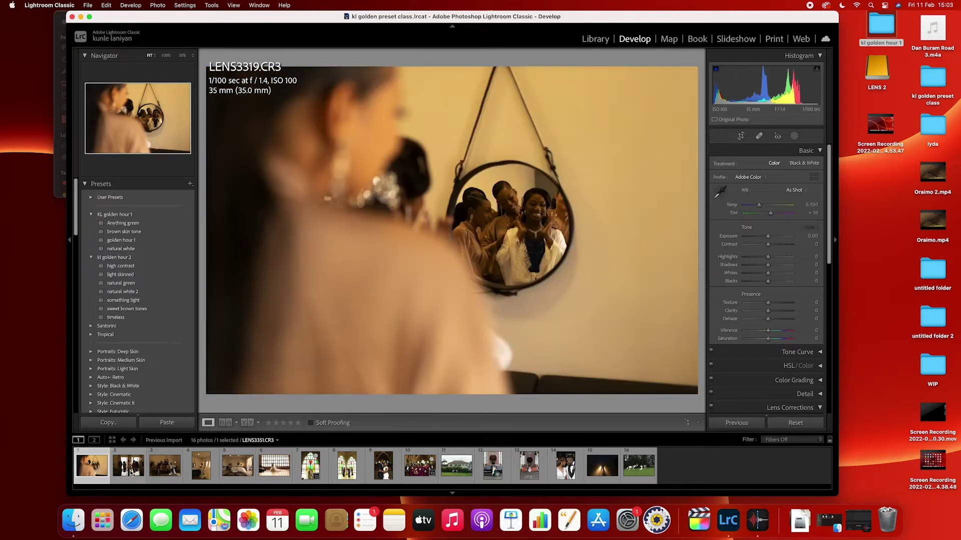
left_click(130, 473)
left_click(165, 469)
left_click(203, 469)
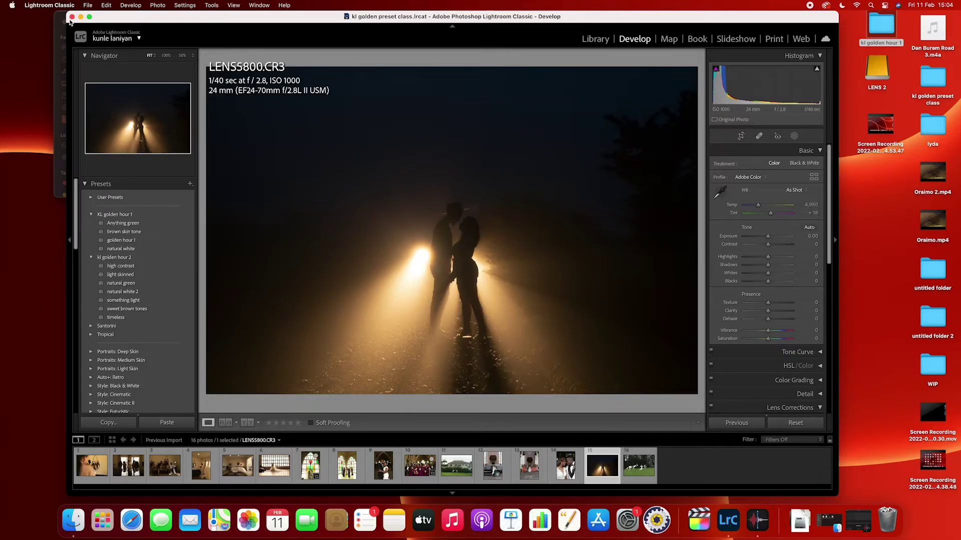
left_click_drag(67, 22, 2, 26)
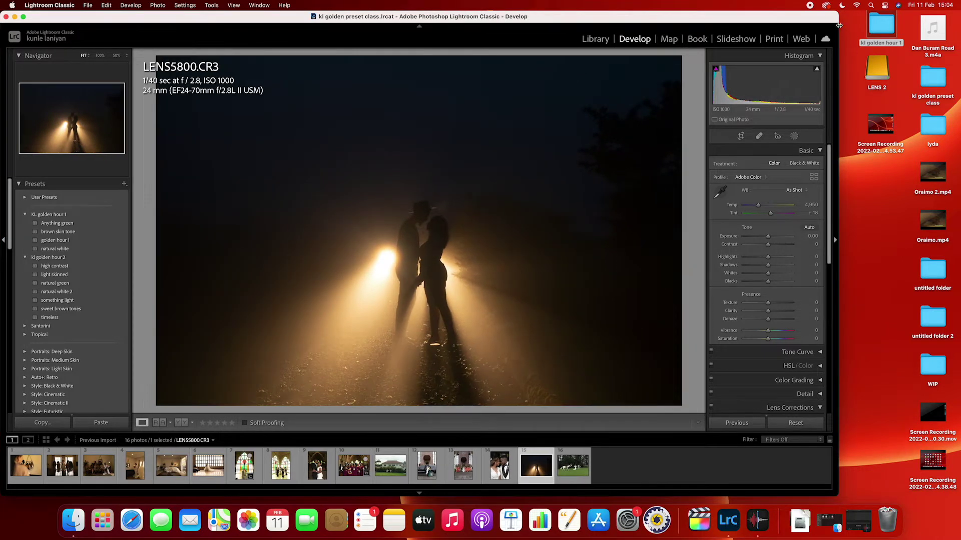
left_click_drag(839, 25, 960, 26)
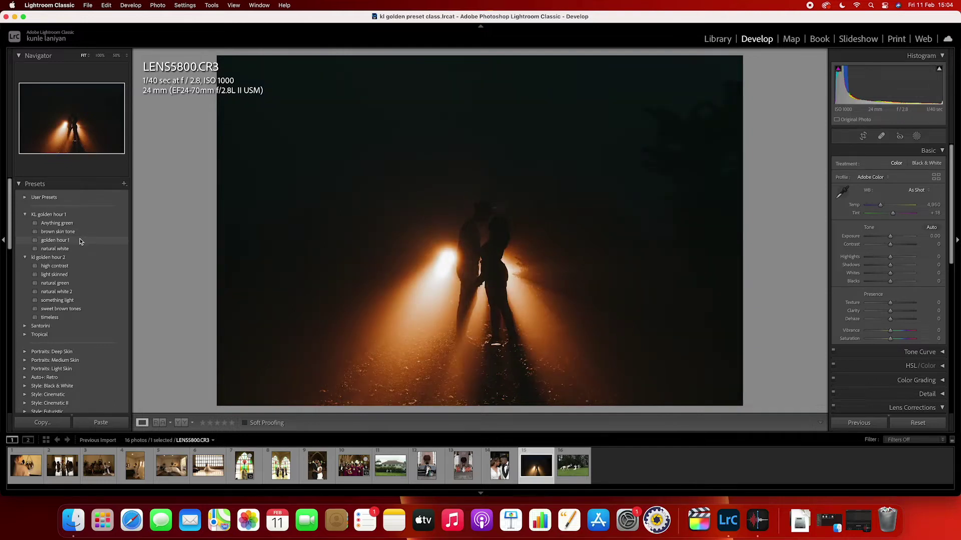
Apply the golden hour 1 preset to LENS5800.CR3 and set its Exposure to +0.80 and Blacks to −20.
left_click(79, 240)
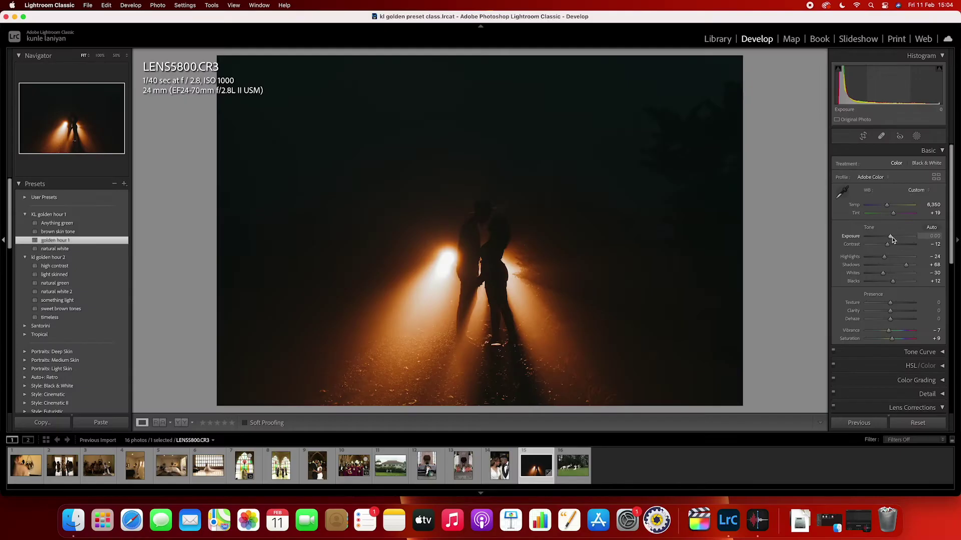
left_click_drag(891, 238, 895, 239)
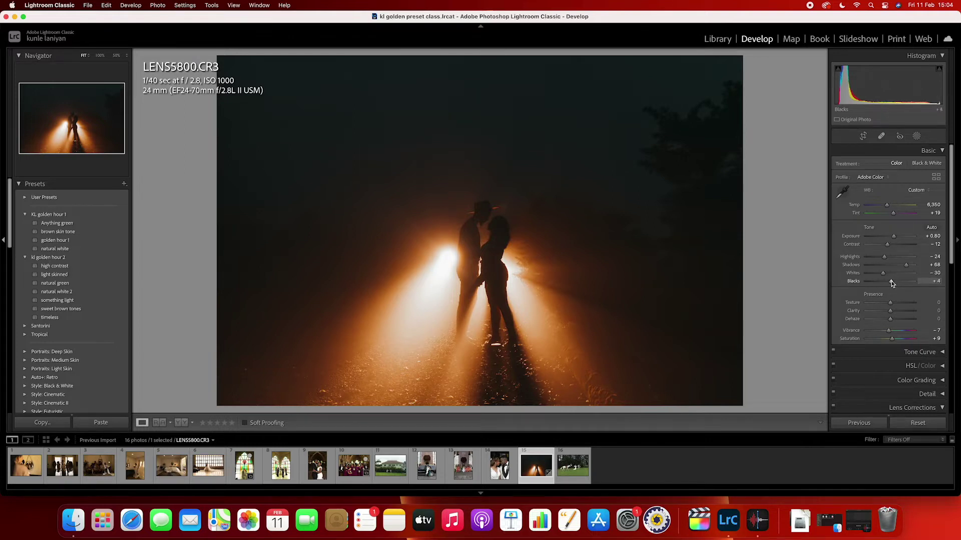
left_click_drag(889, 285, 889, 286)
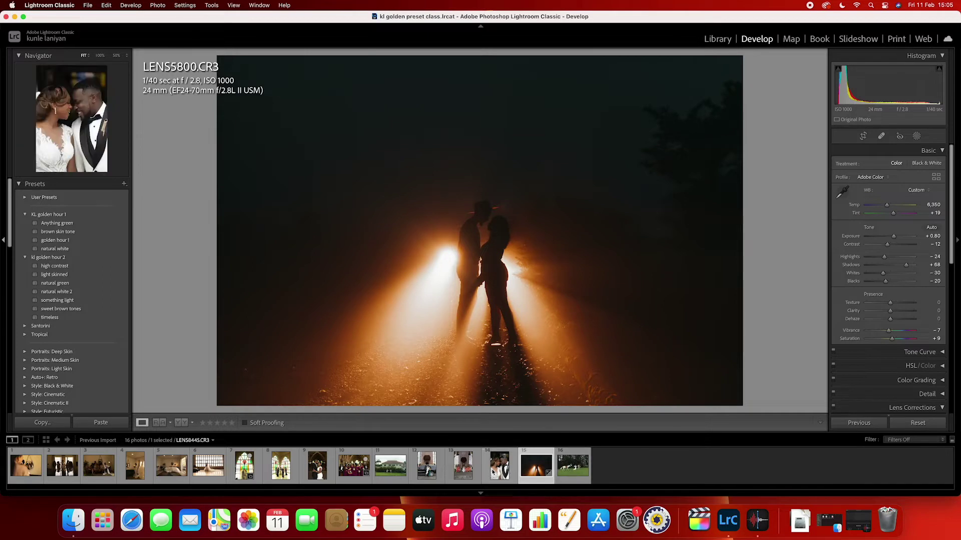
Apply the brown skin tone preset to LENS8445.CR3, set its Tint to +6 and fine-tune the Exposure.
left_click(508, 465)
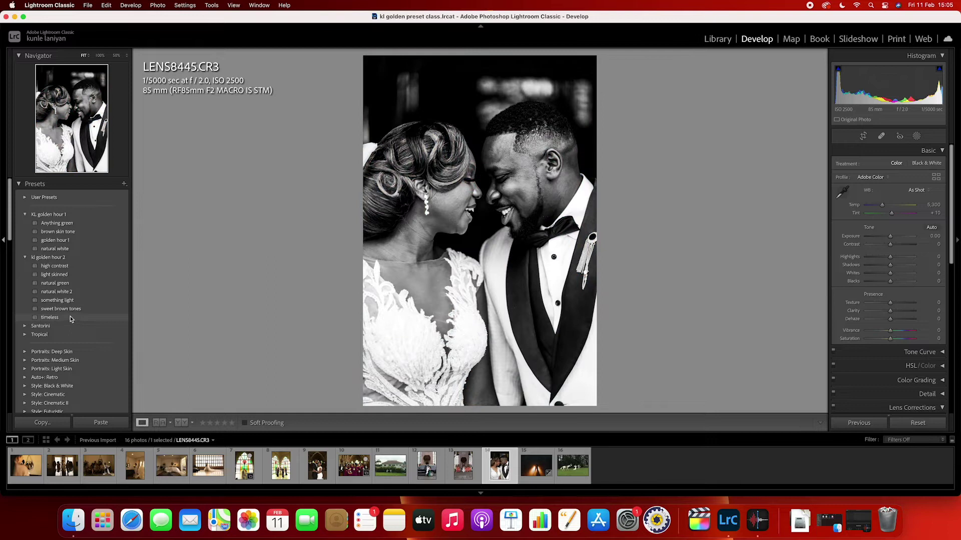
left_click(74, 233)
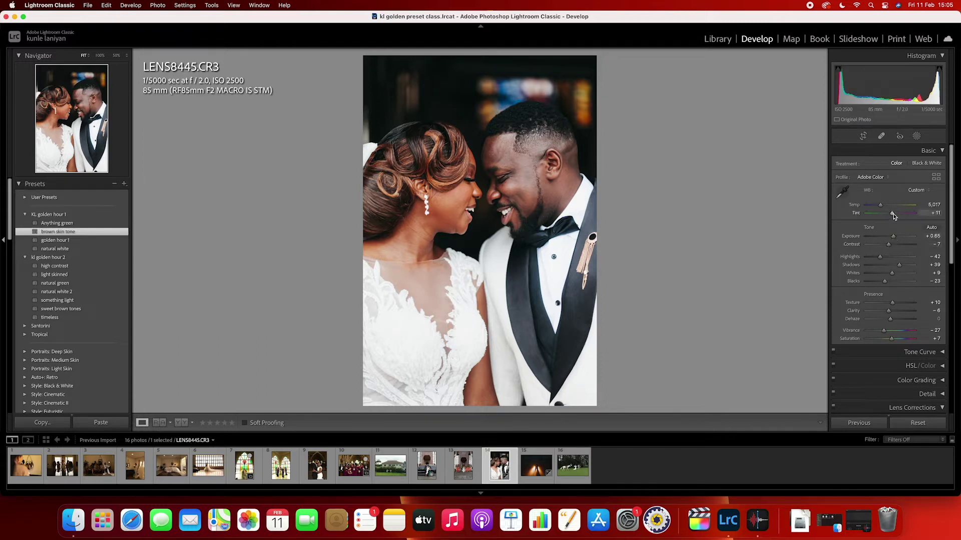
left_click_drag(893, 236, 895, 239)
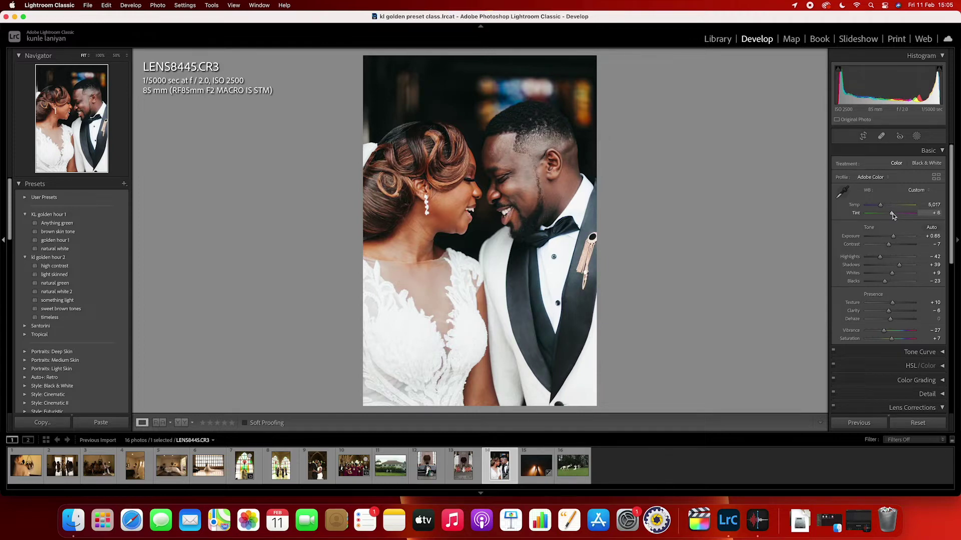
left_click_drag(895, 238, 896, 239)
Apply the something light preset to LENS8357.CR3 and set its Whites to −14 and Exposure to +0.55.
left_click(464, 474)
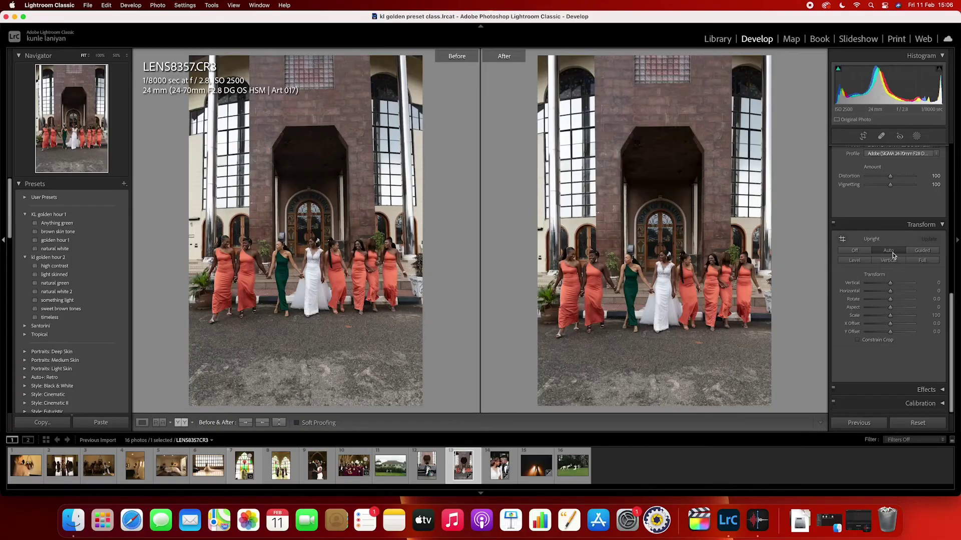
left_click(59, 317)
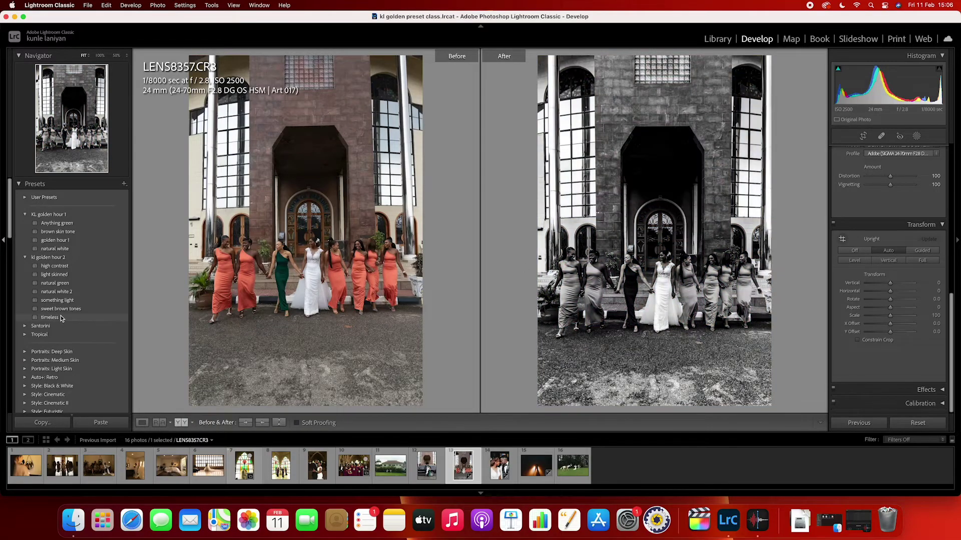
left_click(64, 310)
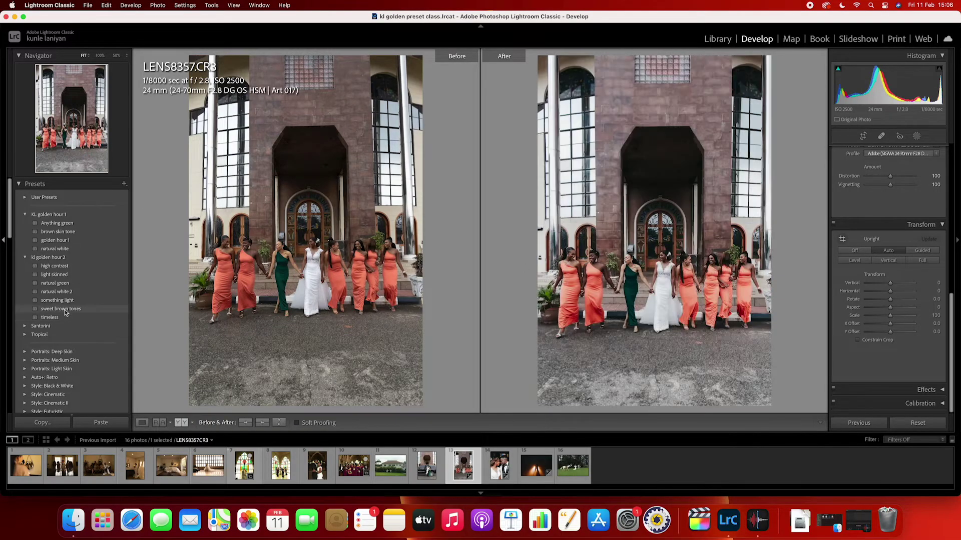
left_click(67, 302)
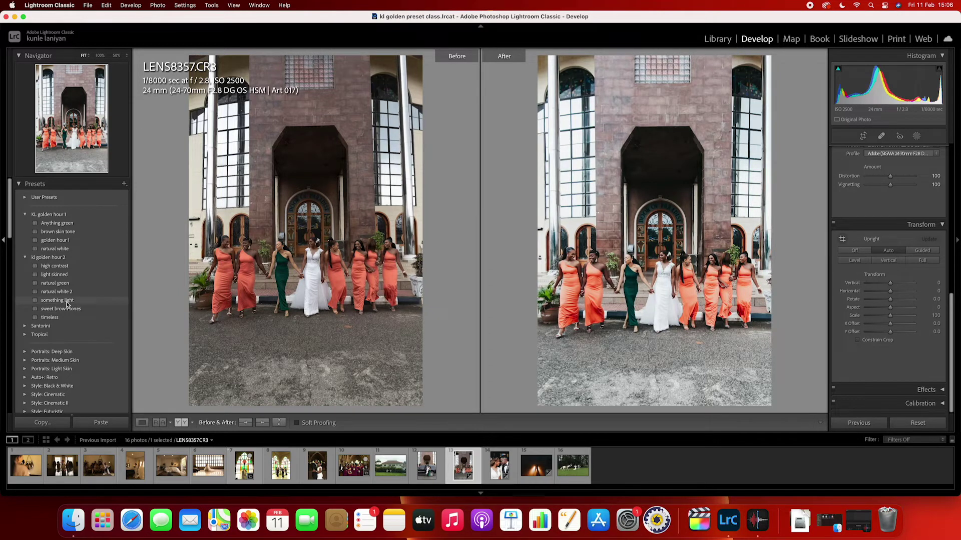
left_click(67, 302)
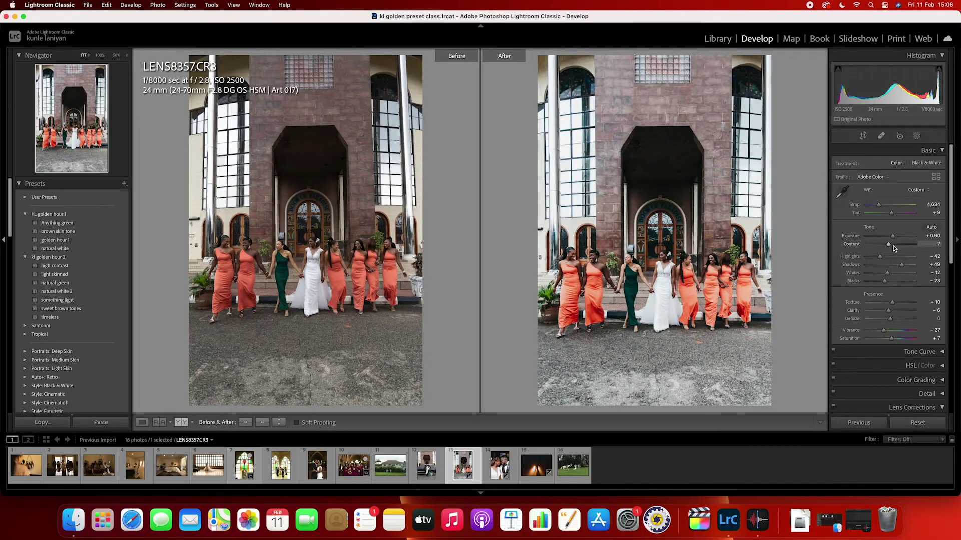
left_click_drag(888, 273, 887, 274)
left_click_drag(892, 237, 892, 236)
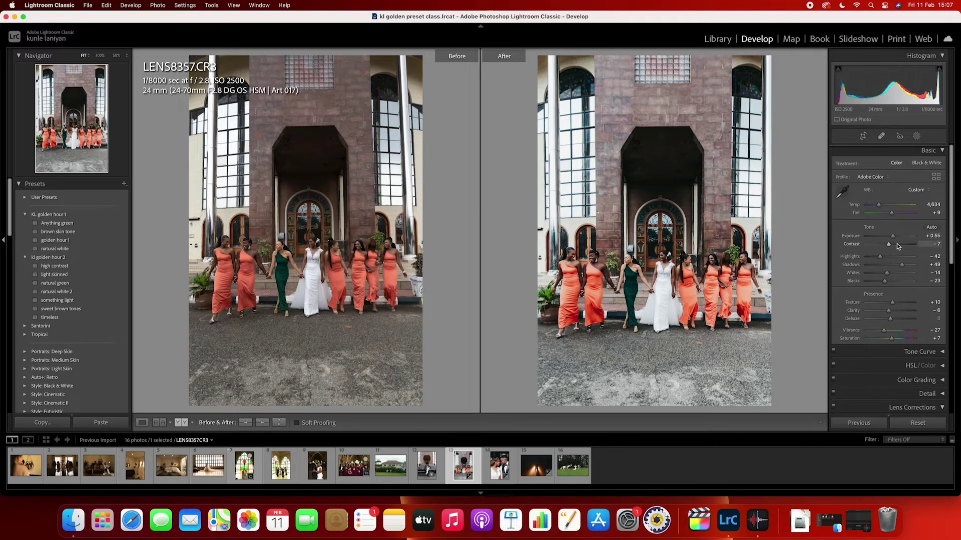
Add an inverted radial gradient mask around the bridal group with Exposure about −0.28, and set the photo's overall Exposure to +0.70.
left_click(916, 137)
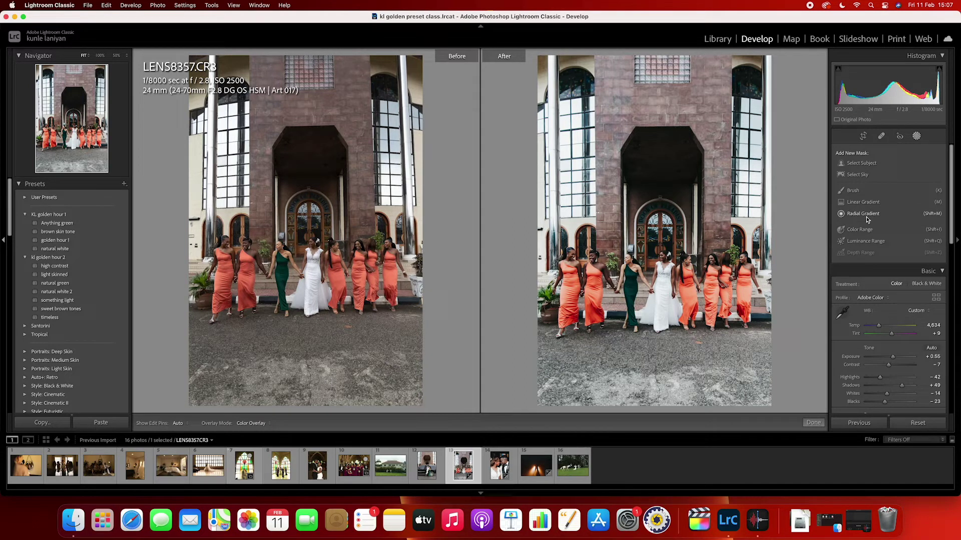
left_click(863, 214)
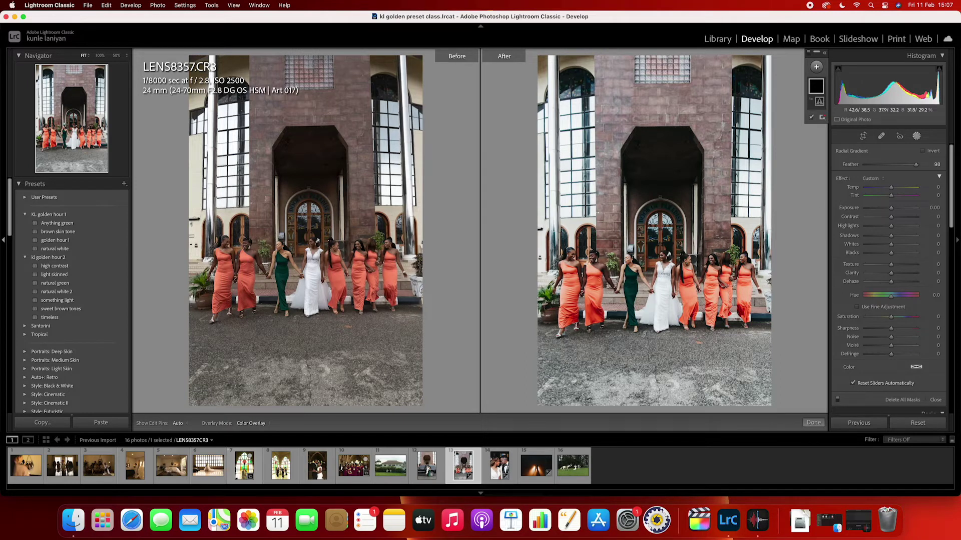
left_click_drag(560, 246, 763, 235)
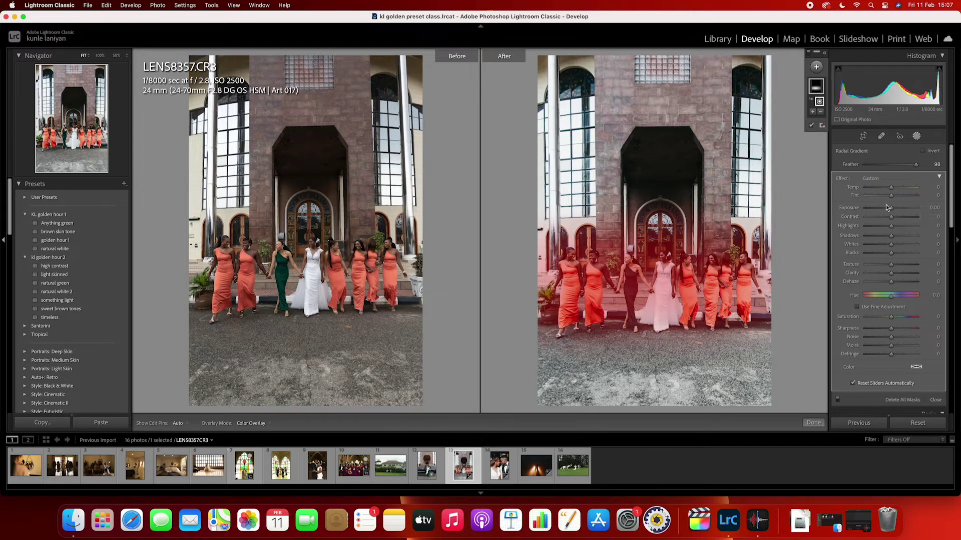
left_click(923, 151)
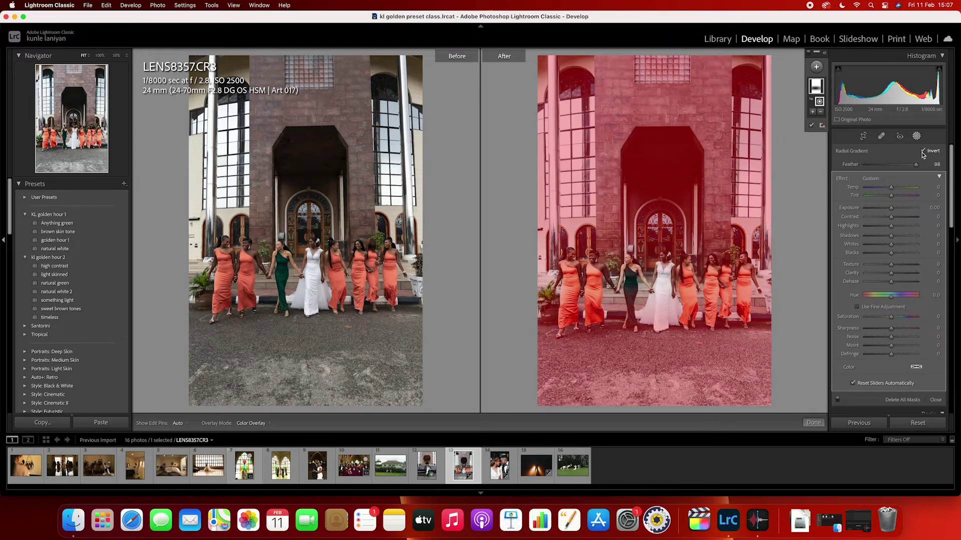
left_click_drag(893, 208, 891, 208)
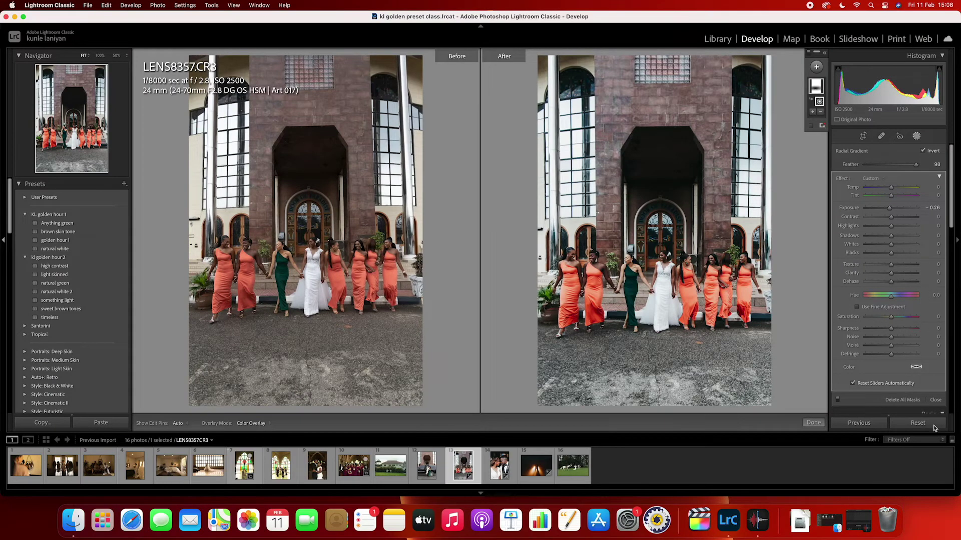
left_click(936, 400)
left_click_drag(893, 238, 893, 235)
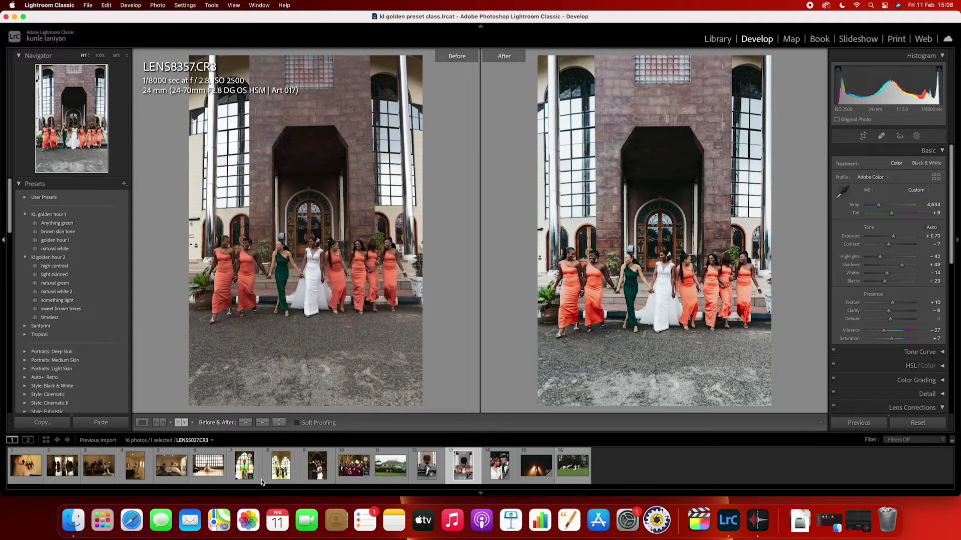
Crop the camera rig out of LENS4837.CR3, apply the timeless preset and set the Exposure to −0.15.
left_click(210, 473)
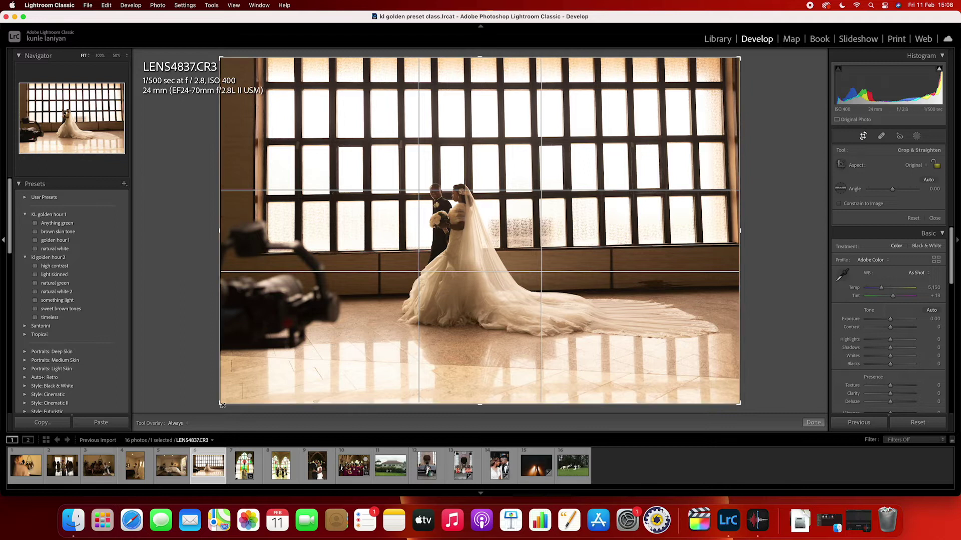
left_click_drag(222, 406, 284, 386)
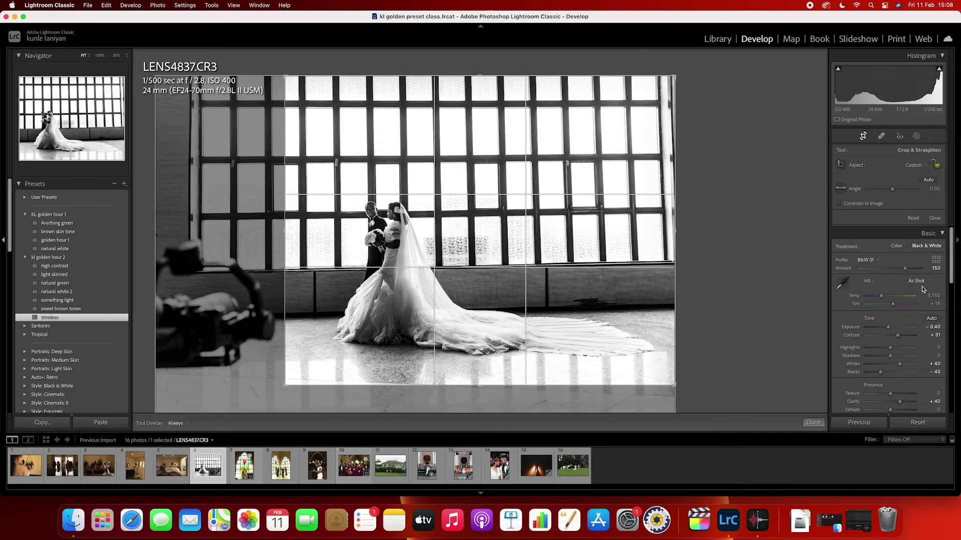
left_click_drag(889, 330, 890, 330)
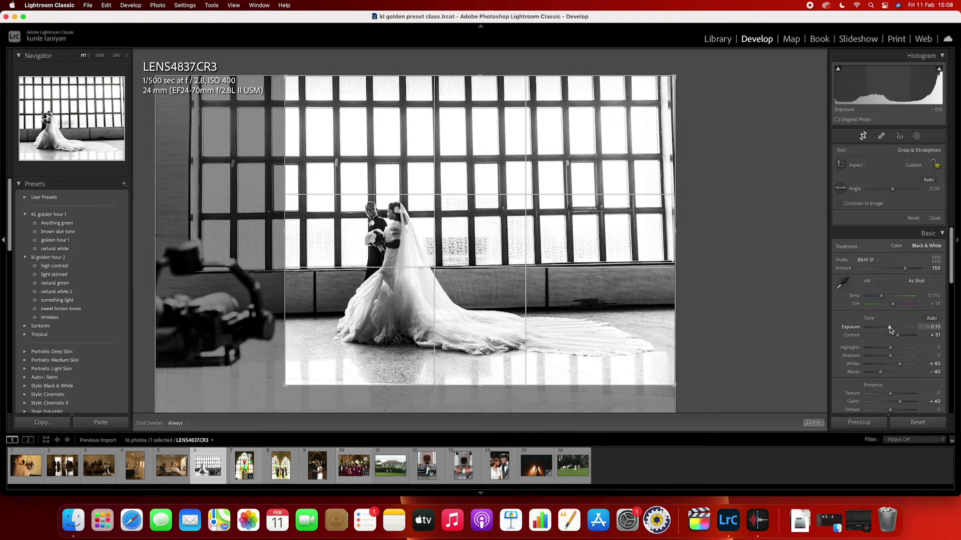
left_click(811, 423)
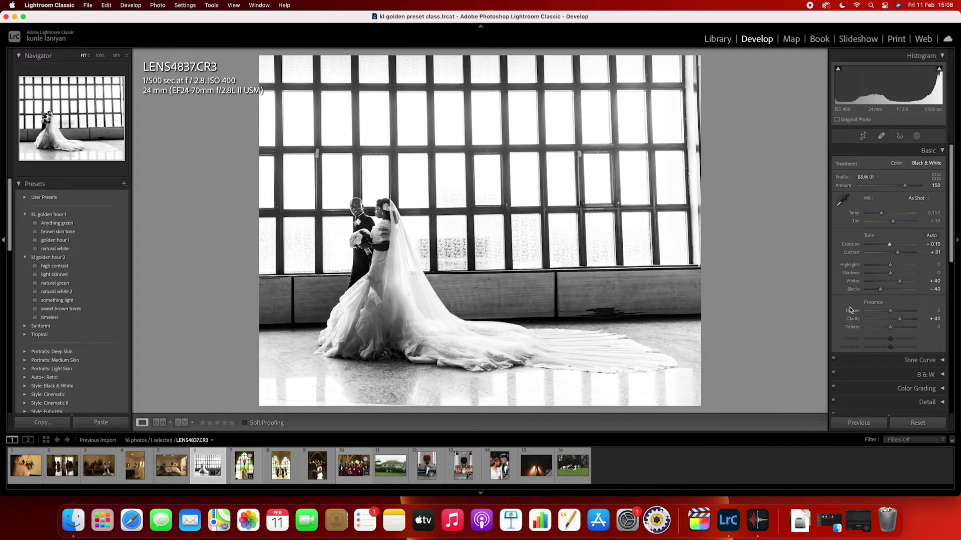
Apply automatic Upright to LENS4837.CR3 and darken the photo from its right edge towards the couple with a linear gradient at Exposure −2.57.
scroll(850, 310, "down", 10)
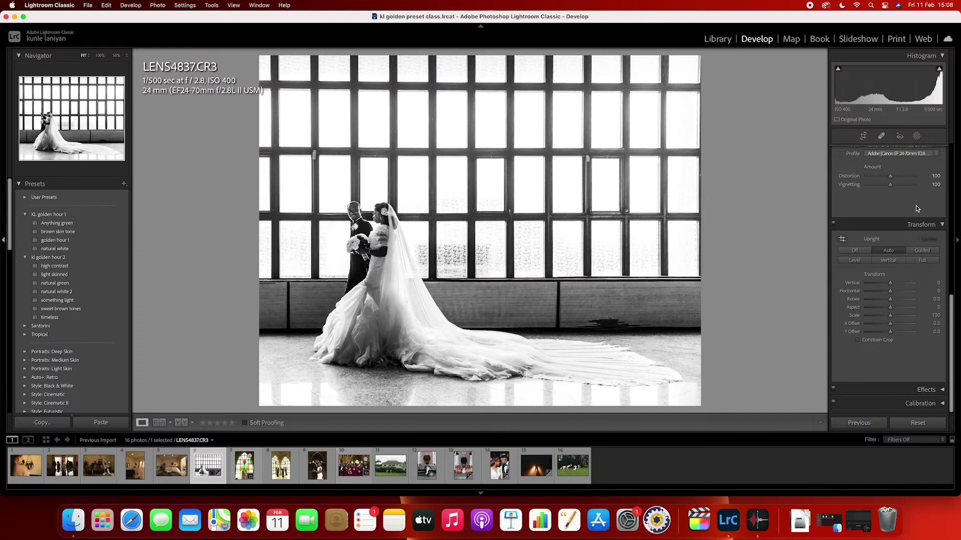
left_click(916, 137)
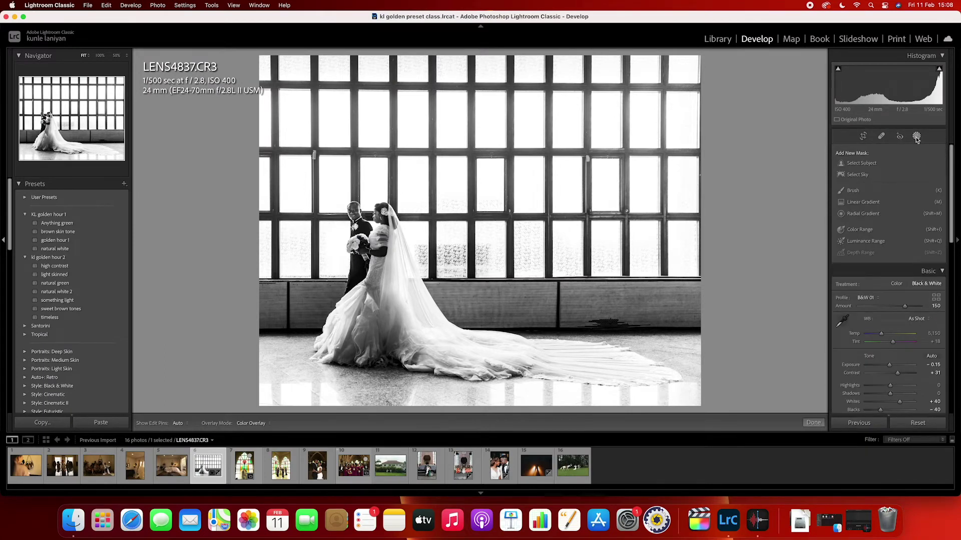
left_click(862, 205)
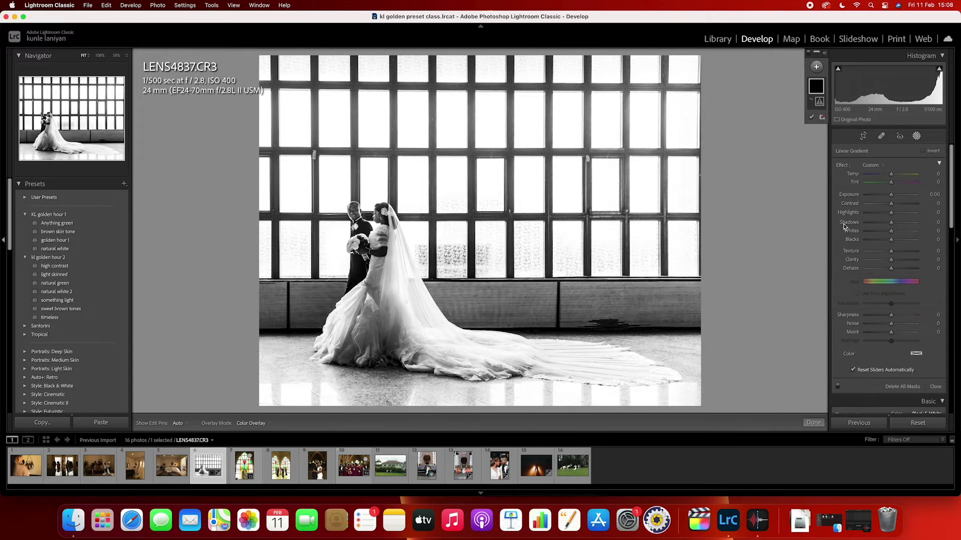
left_click_drag(701, 219, 374, 215)
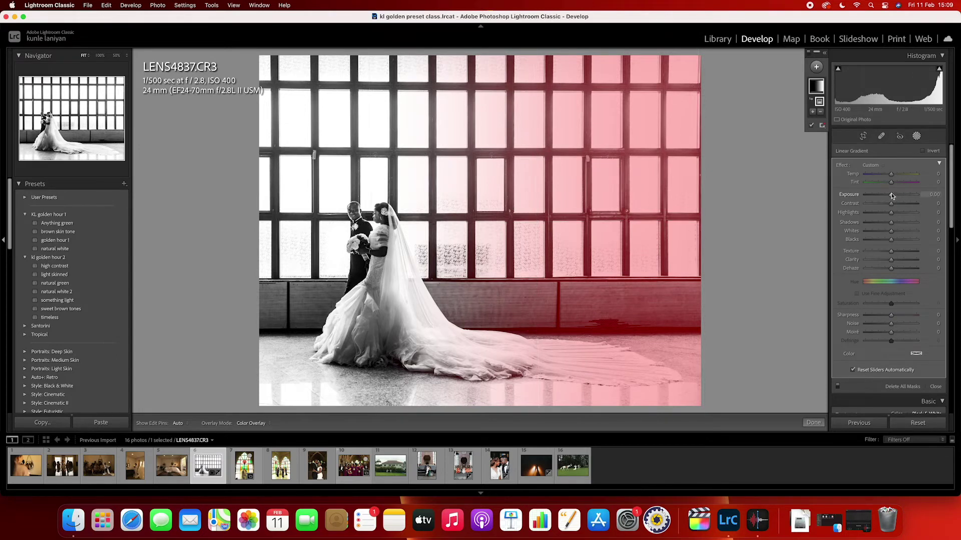
left_click_drag(891, 194, 876, 194)
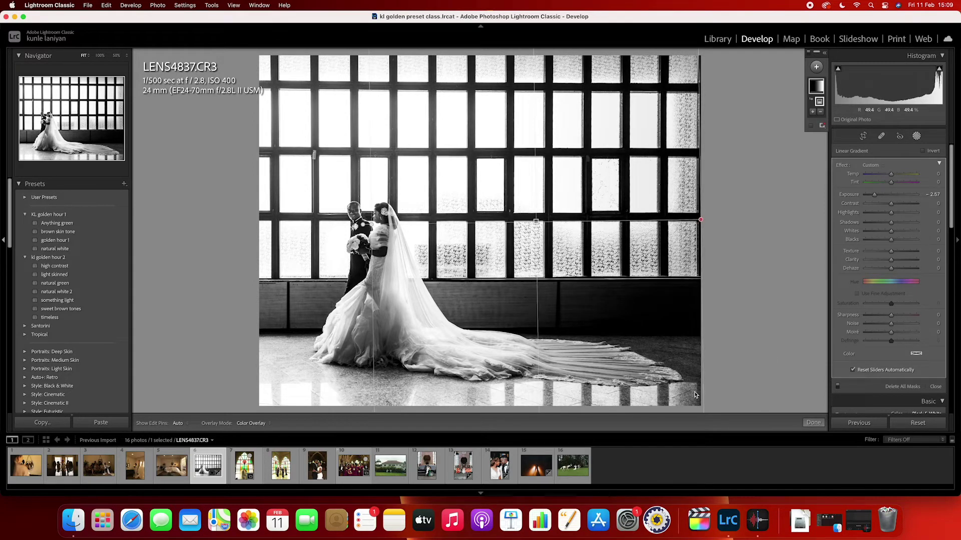
left_click(937, 387)
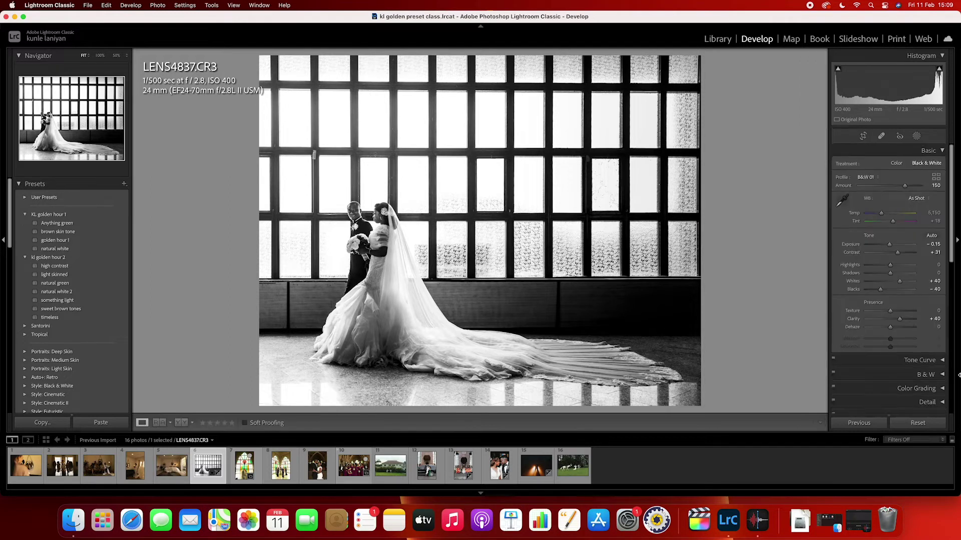
Straighten LENS3609.CR3 with the automatic crop angle.
left_click(173, 473)
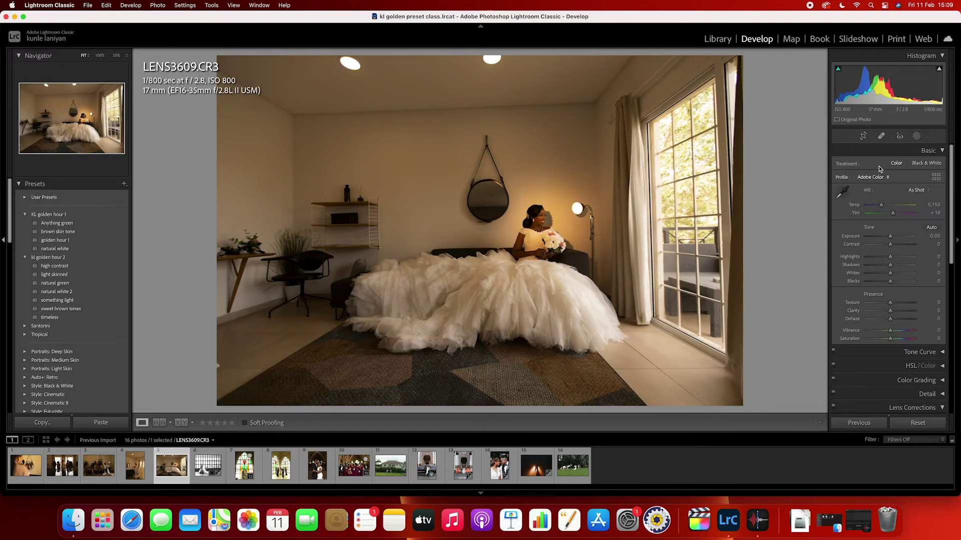
left_click(864, 137)
left_click(928, 182)
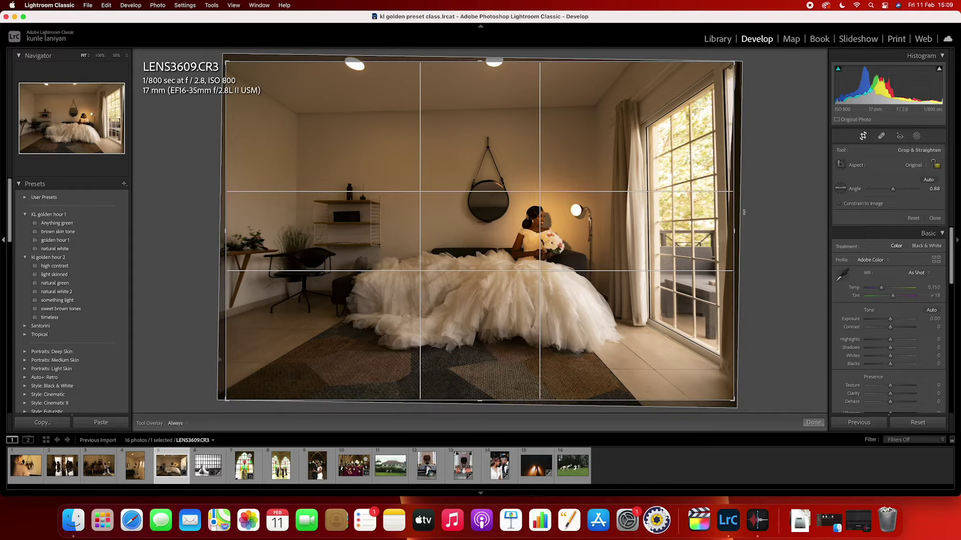
left_click(813, 423)
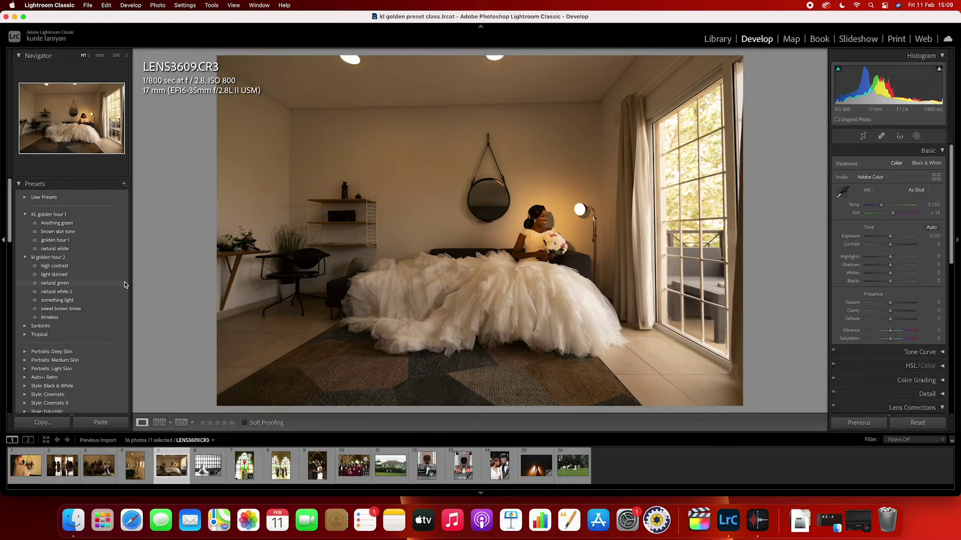
Compare the kl golden hour presets on LENS3609.CR3 and apply natural white 2.
left_click(107, 227)
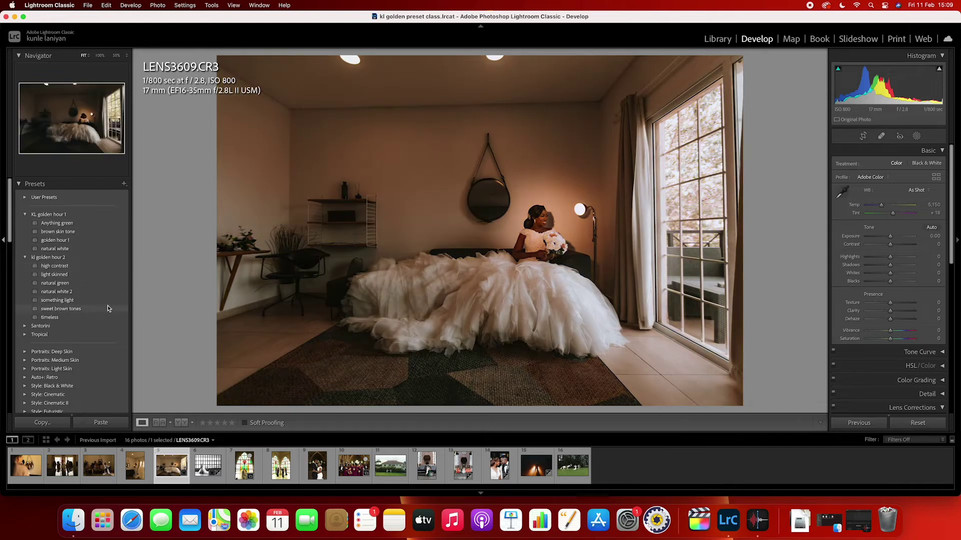
left_click(110, 271)
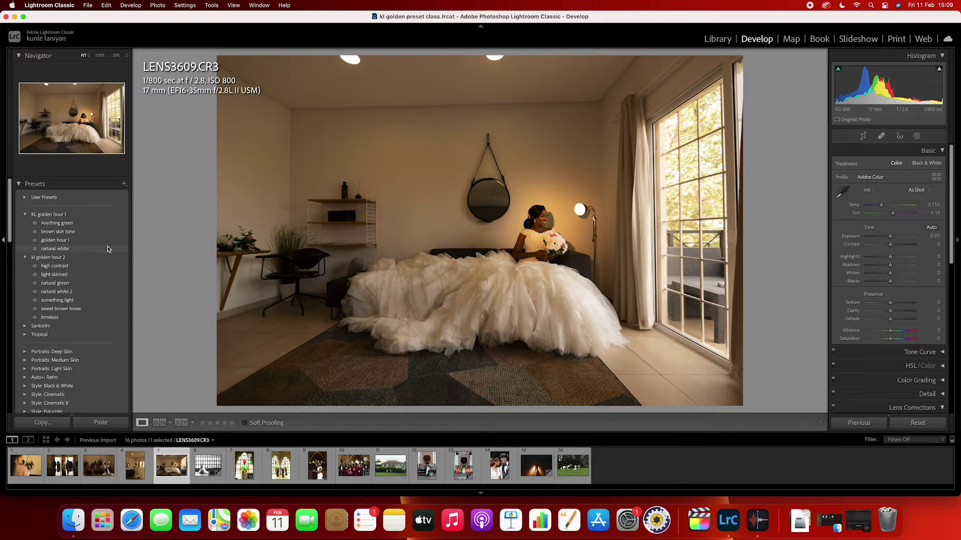
left_click(112, 250)
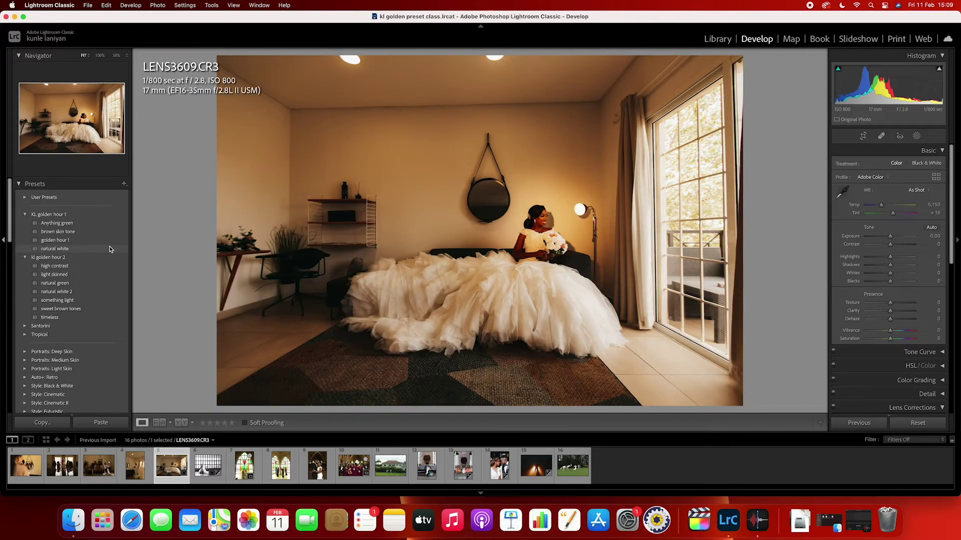
left_click(95, 293)
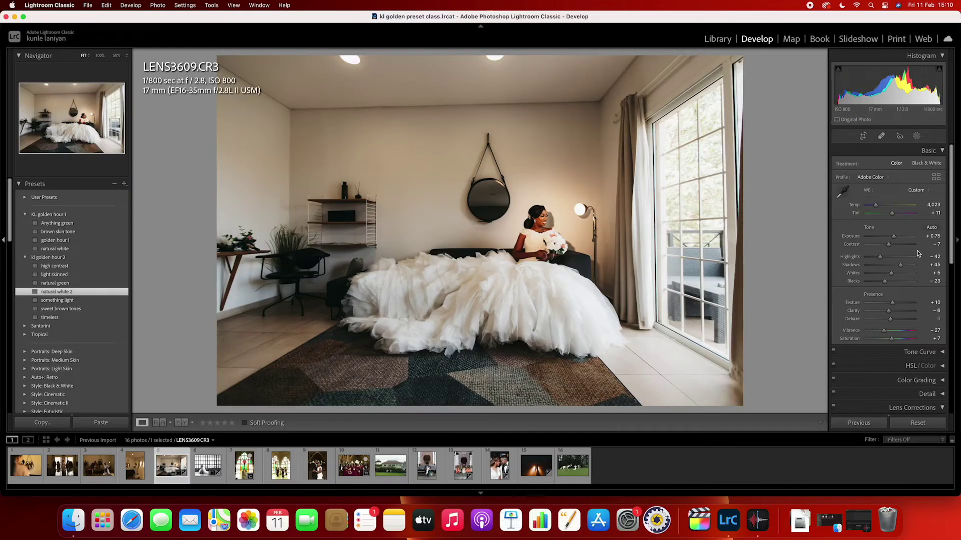
Set the photo's Exposure to +0.85 and its Temp to 3,790.
left_click_drag(893, 237, 896, 238)
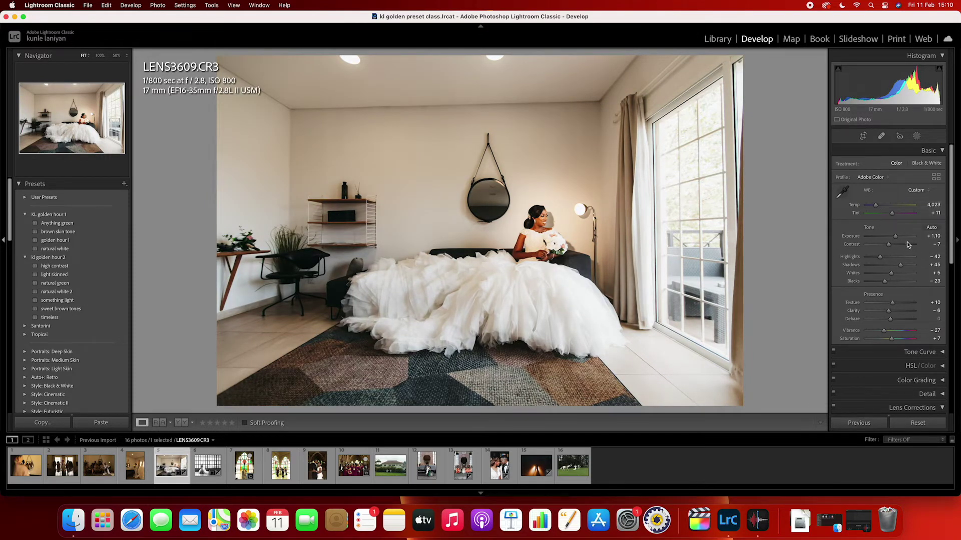
left_click_drag(897, 240, 896, 237)
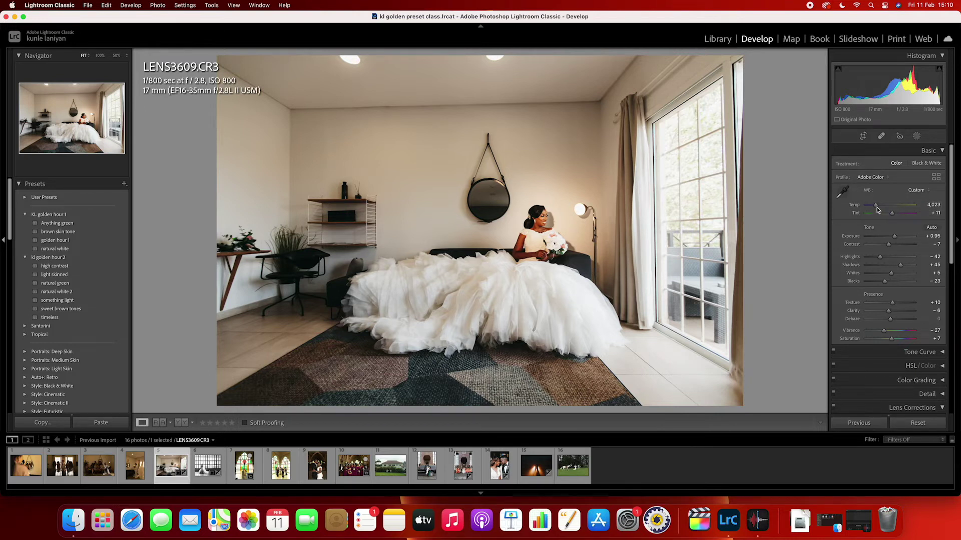
left_click_drag(876, 205, 875, 206)
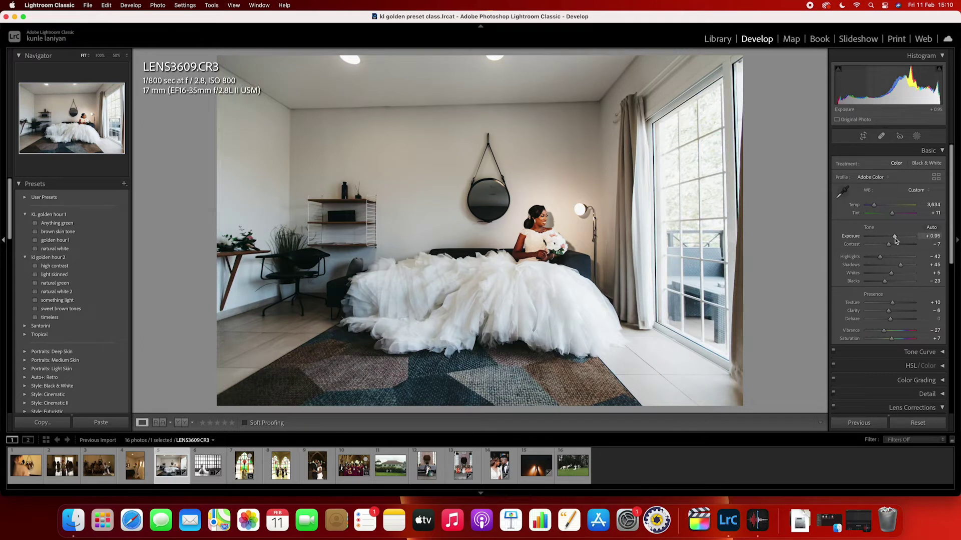
left_click_drag(894, 236, 894, 236)
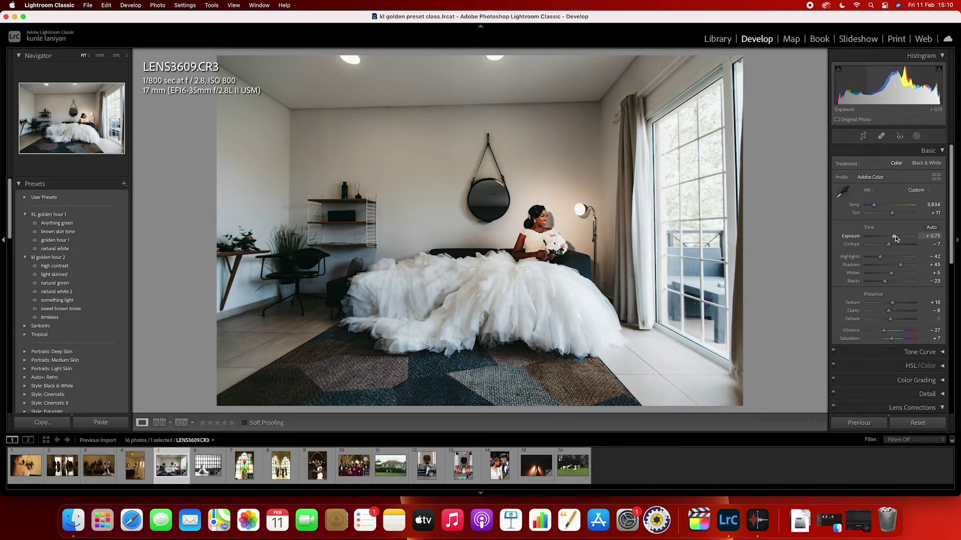
left_click(896, 236)
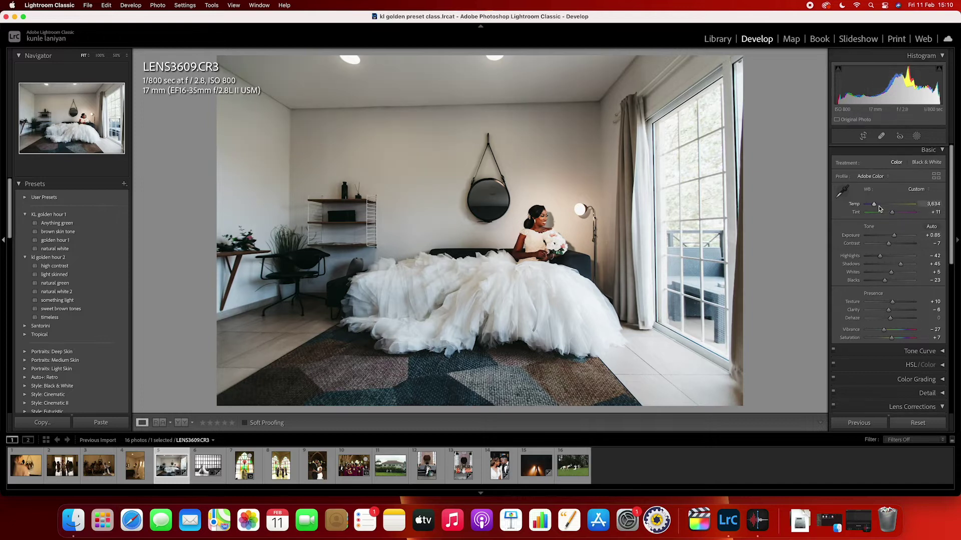
left_click_drag(875, 206, 875, 206)
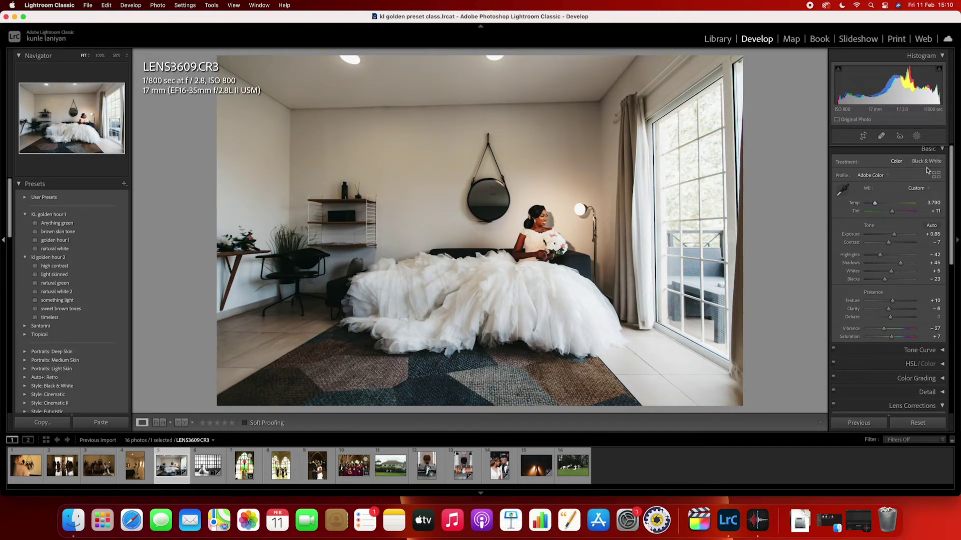
Add a radial gradient mask over the bride's upper body with Temp −3, Shadows 23 and reduced Highlights.
left_click(916, 137)
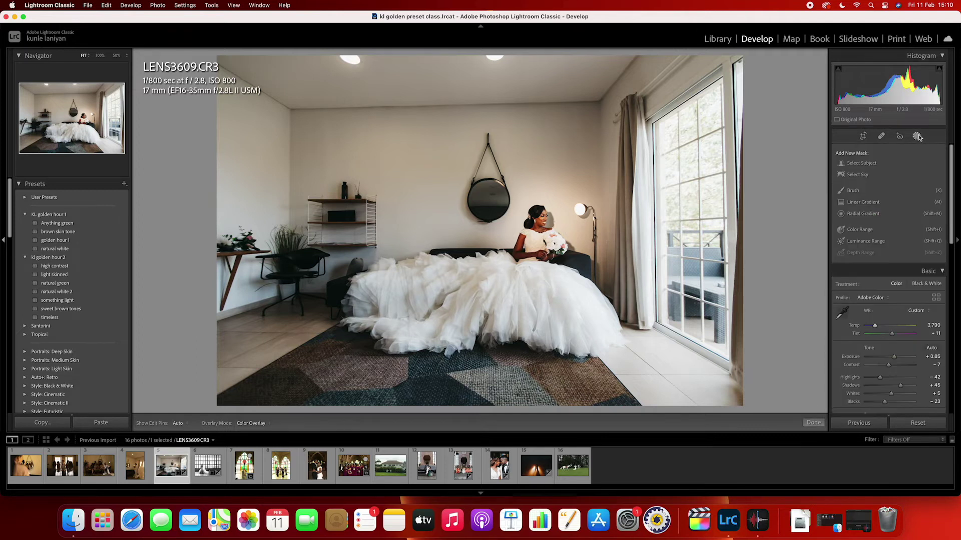
left_click(863, 214)
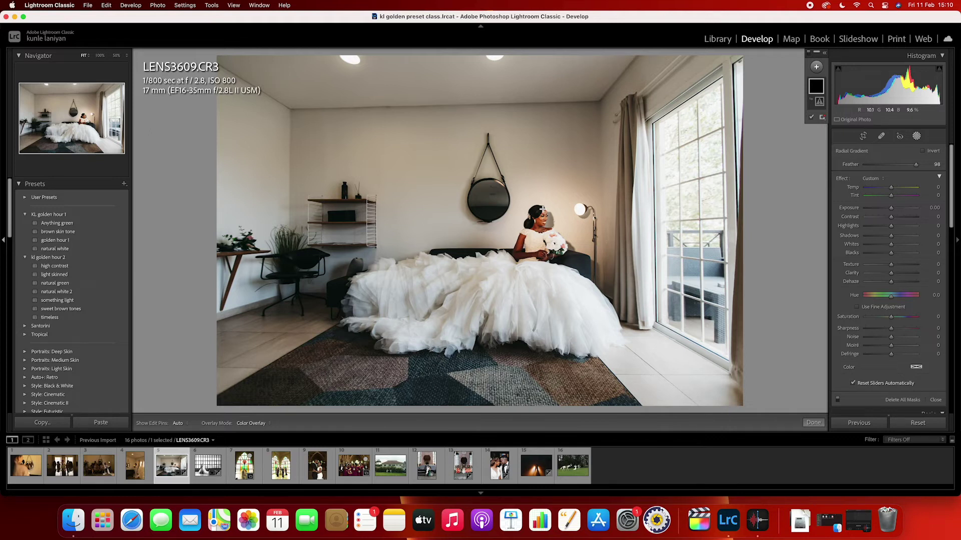
left_click_drag(530, 226, 566, 280)
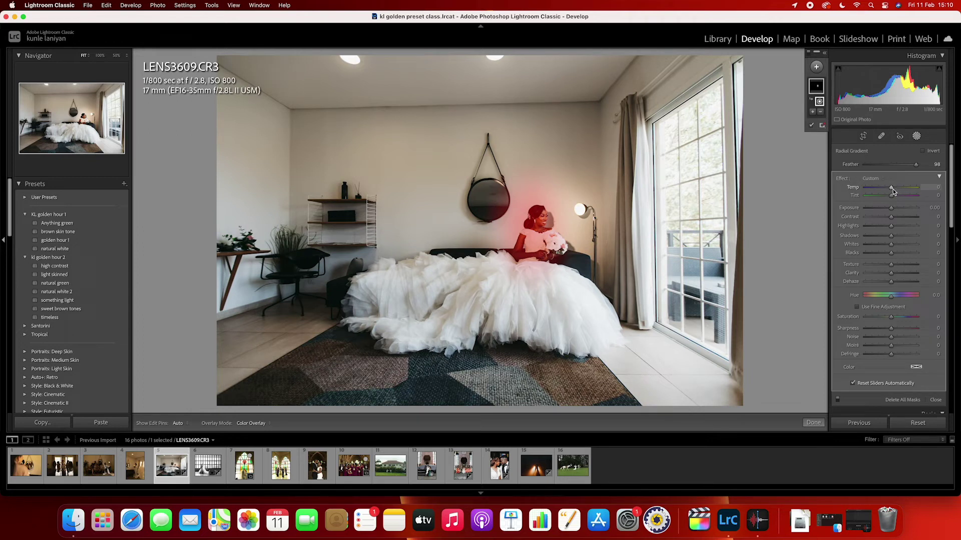
left_click_drag(893, 191, 894, 191)
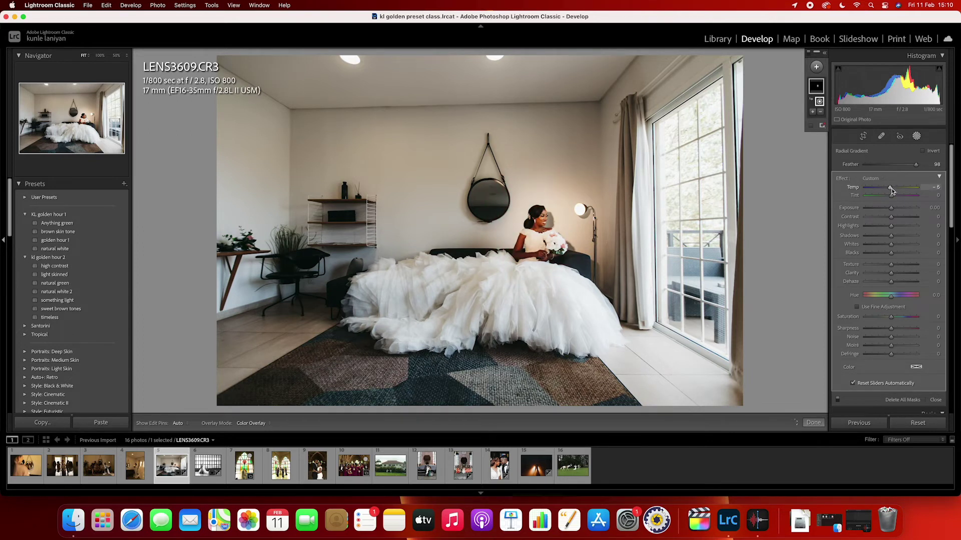
left_click_drag(893, 190, 892, 191)
left_click_drag(899, 236, 899, 236)
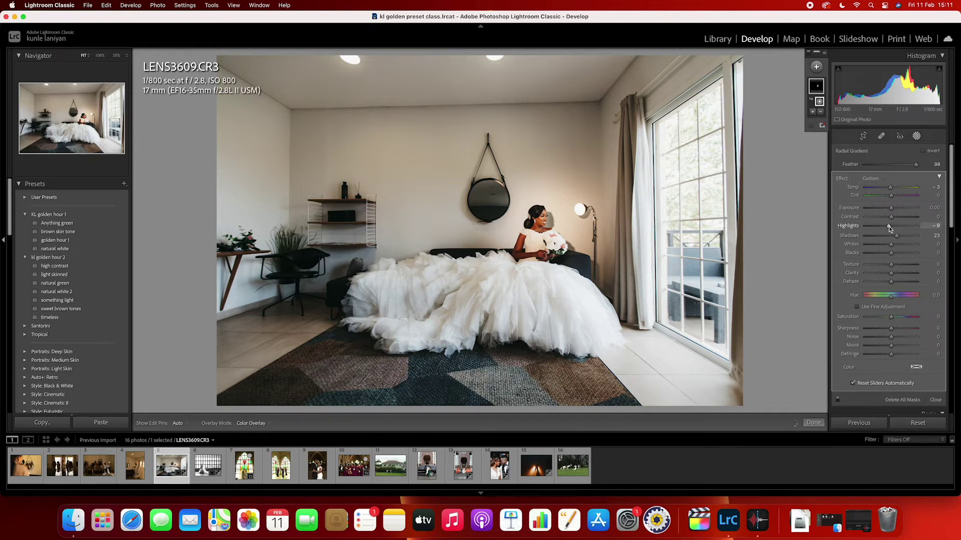
left_click_drag(888, 226, 886, 226)
left_click(813, 423)
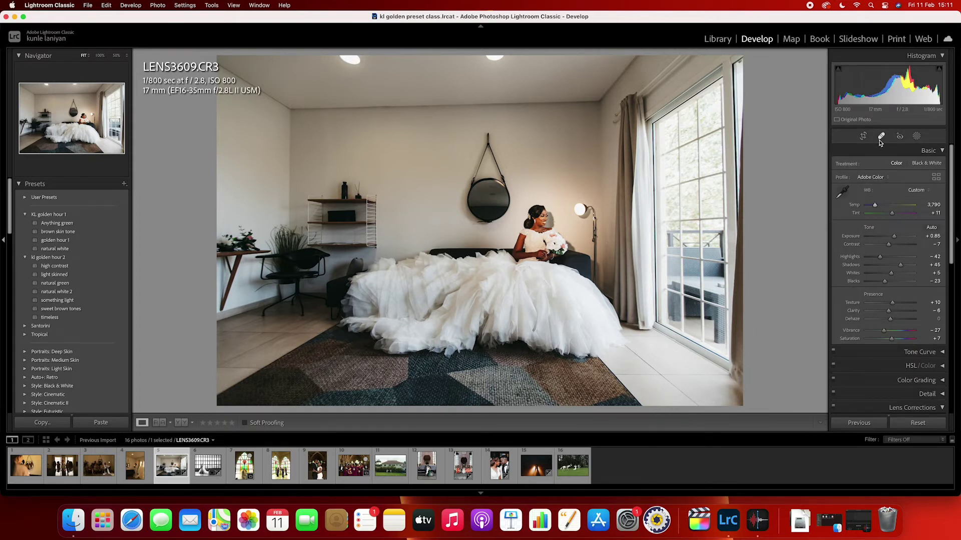
Crop LENS3609.CR3 tighter by trimming strips off the photo's bottom, left and right edges.
left_click(863, 137)
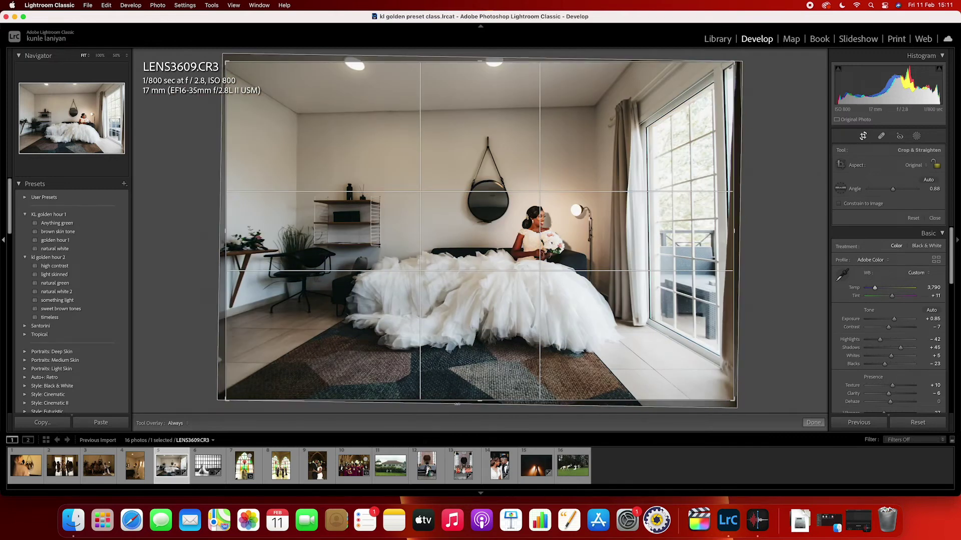
left_click_drag(476, 402, 476, 381)
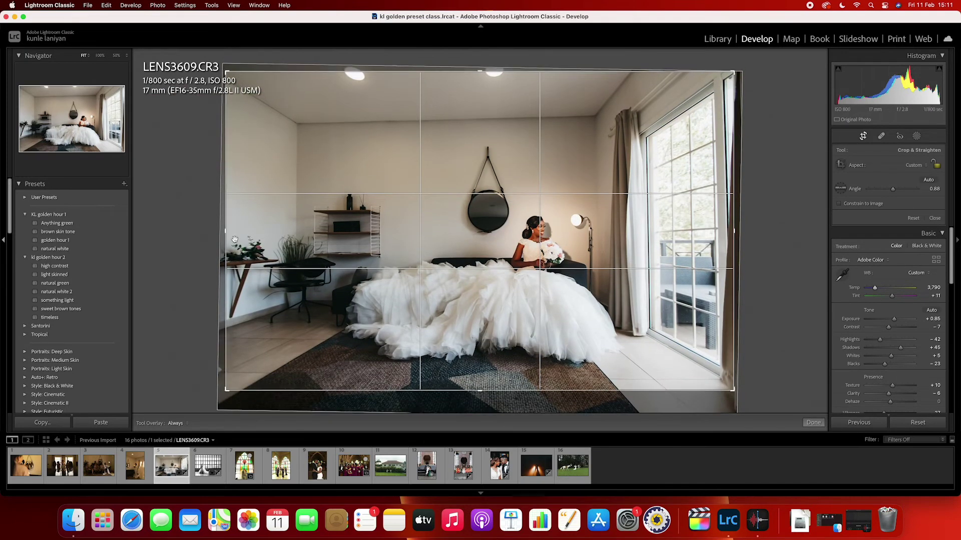
left_click_drag(226, 231, 240, 232)
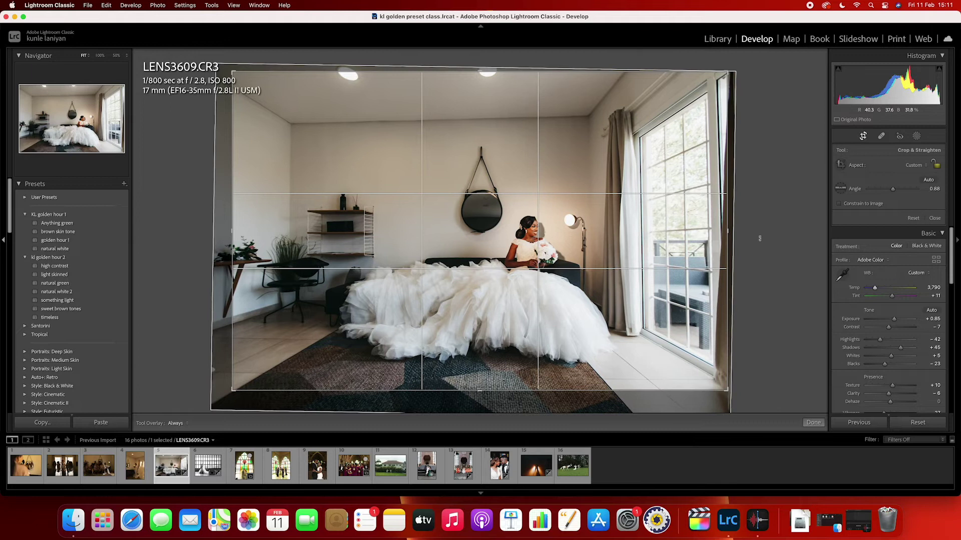
left_click_drag(728, 233, 701, 232)
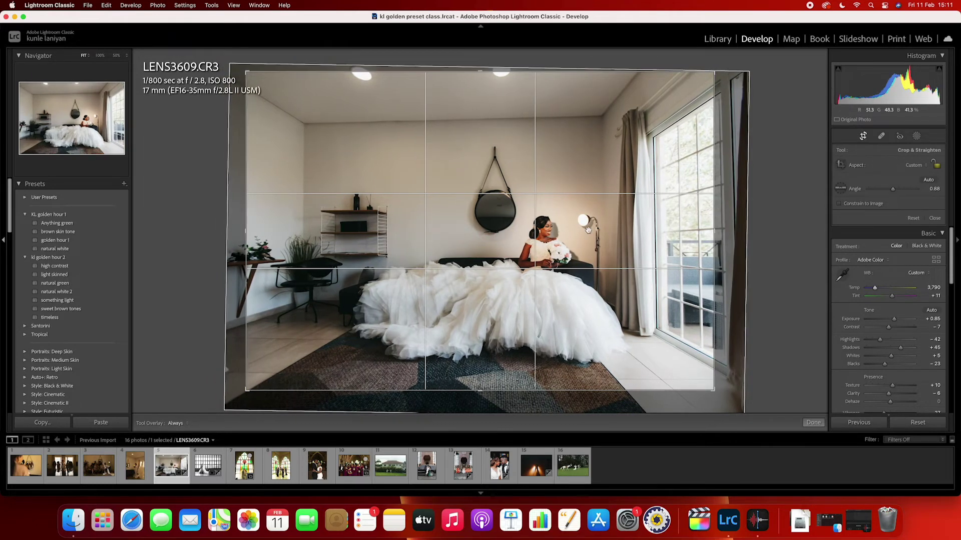
left_click(812, 424)
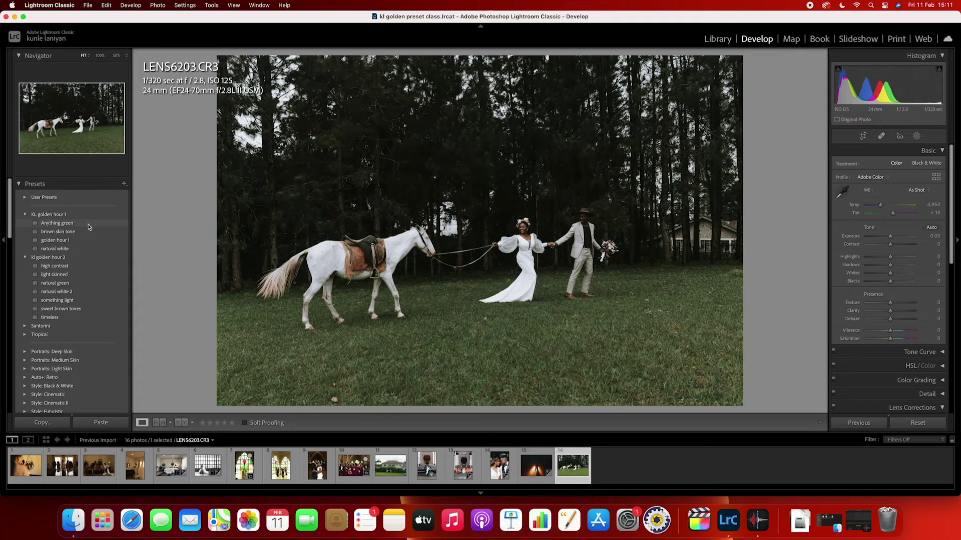
Apply the Anything green preset to LENS6203.CR3 and set its Exposure to −0.15.
left_click(87, 226)
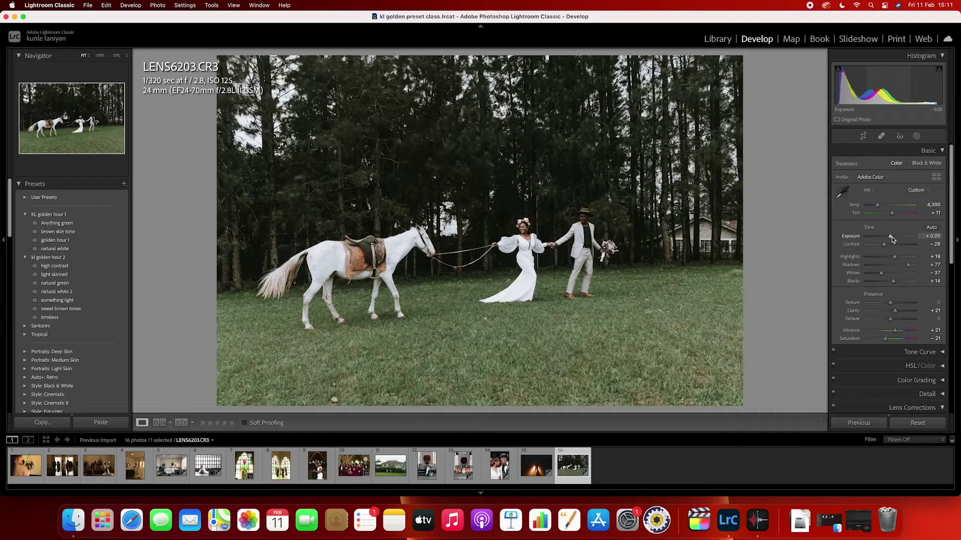
left_click_drag(892, 239, 891, 239)
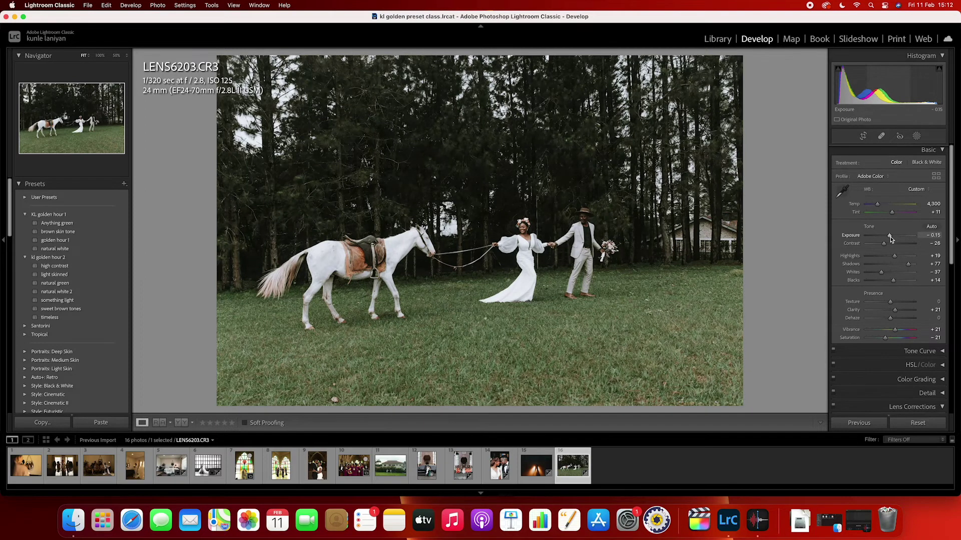
Add a radial gradient mask over the couple in LENS6203.CR3, set its Exposure to 0.26 and slightly adjust its Temp.
left_click(917, 136)
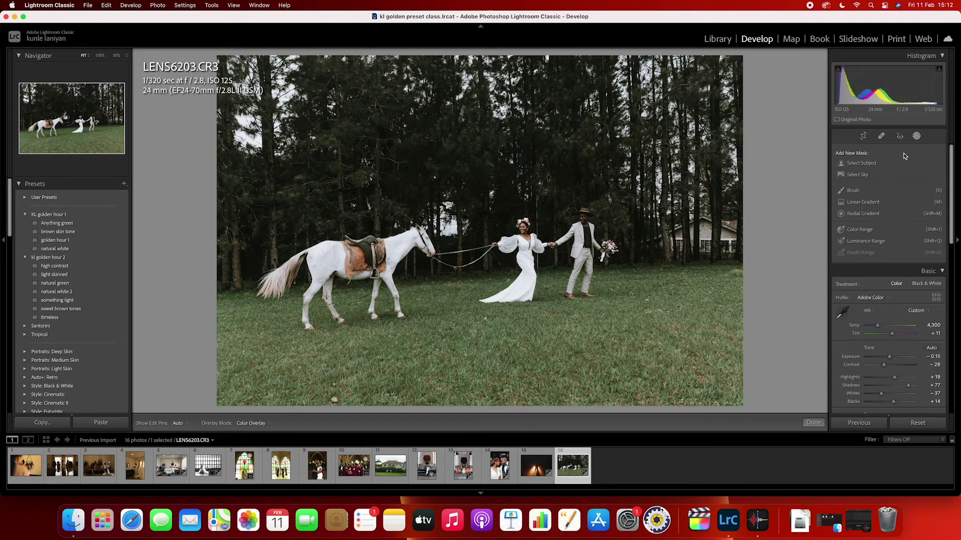
left_click(855, 214)
left_click_drag(515, 218, 635, 305)
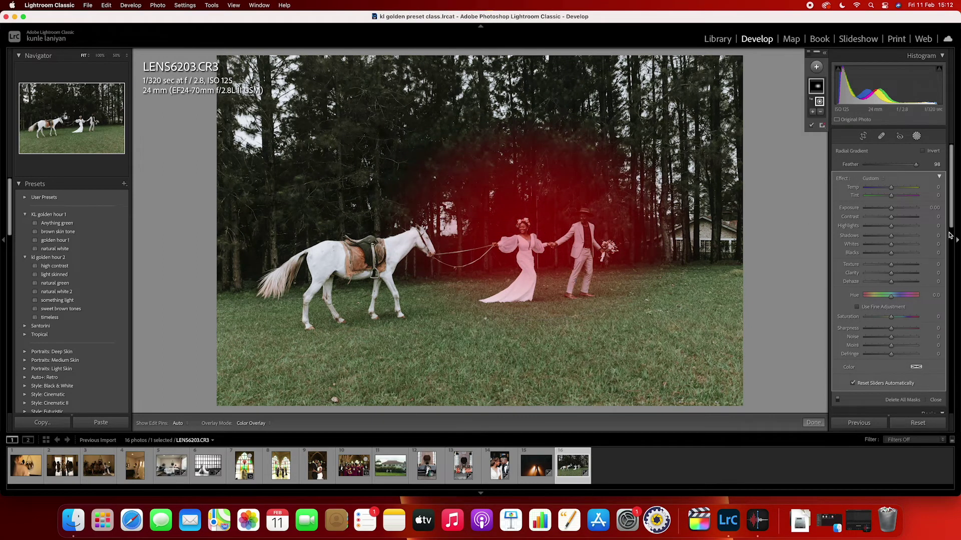
left_click_drag(893, 210, 894, 210)
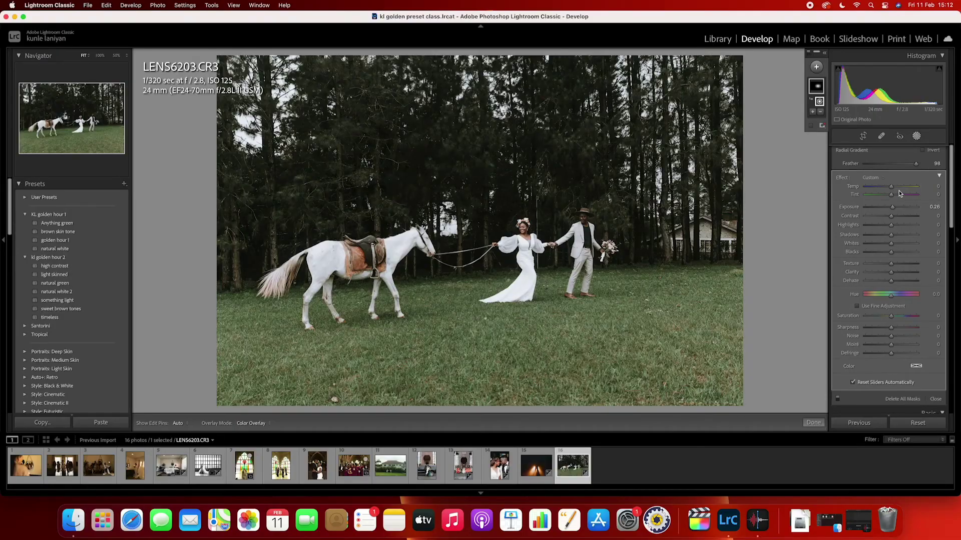
left_click_drag(894, 189, 895, 188)
left_click(813, 422)
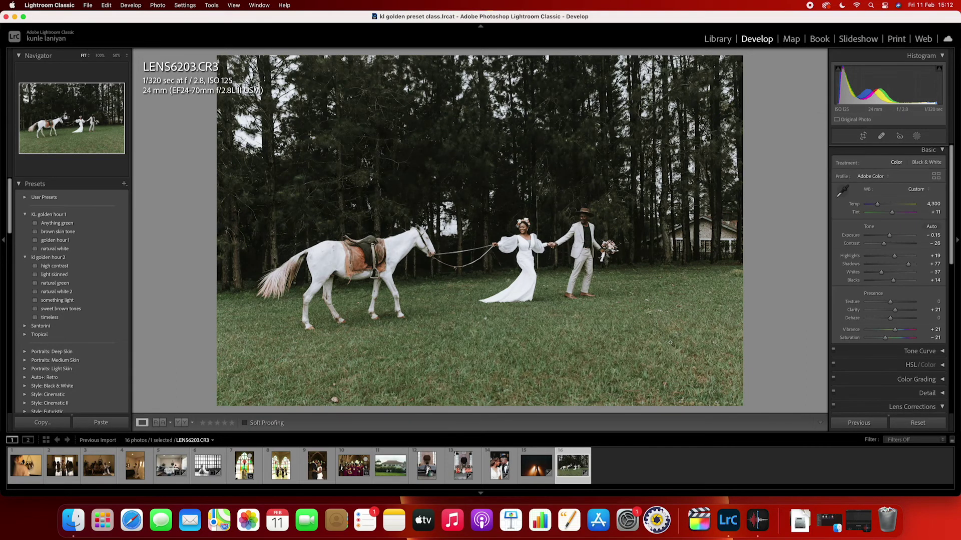
Add a linear gradient mask rising diagonally from the photo's bottom-right corner to near the bouquet, with Exposure −0.77.
left_click(916, 137)
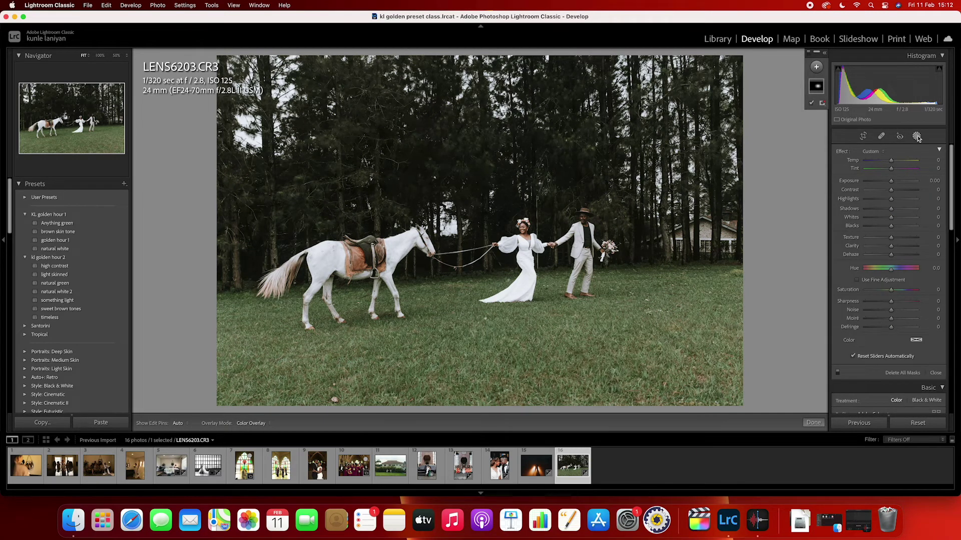
left_click(817, 67)
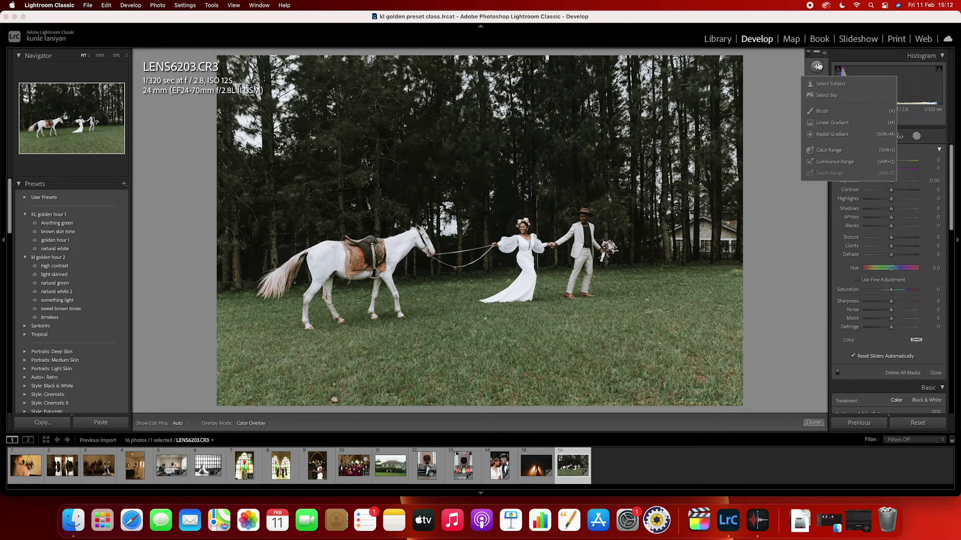
left_click(833, 123)
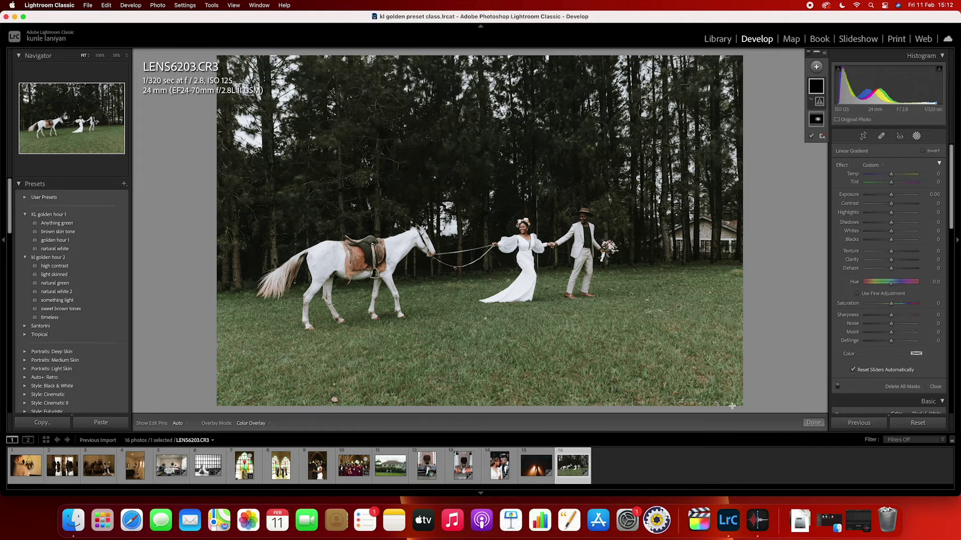
left_click_drag(733, 405, 614, 261)
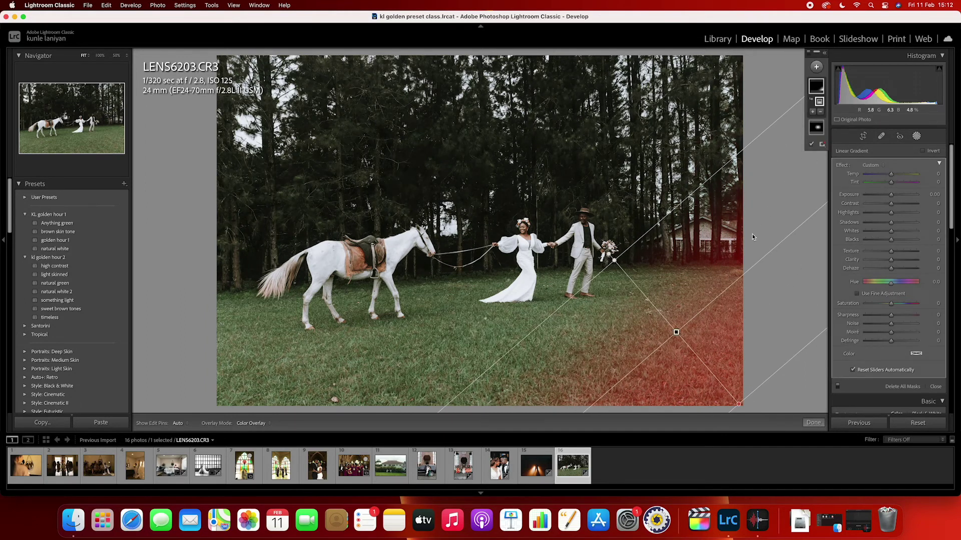
left_click_drag(890, 195, 886, 198)
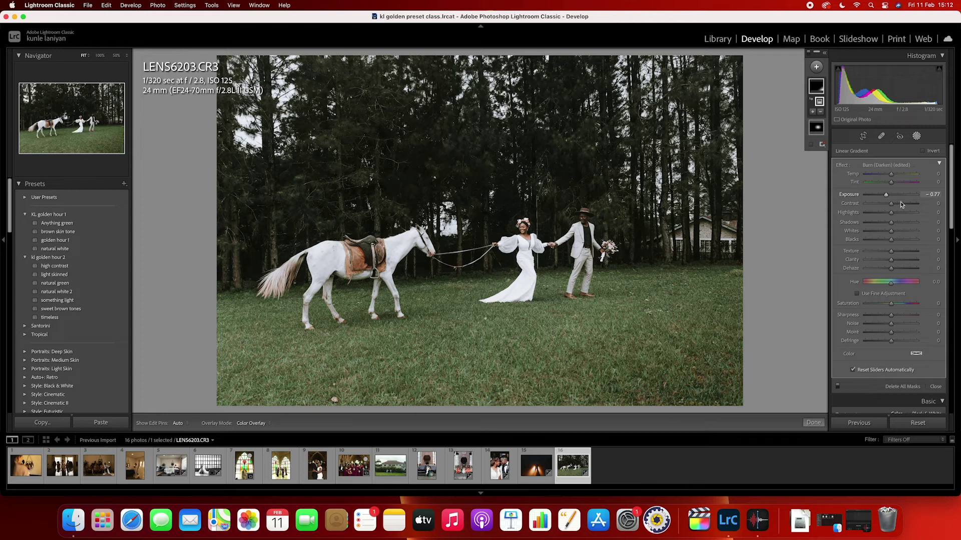
left_click(820, 425)
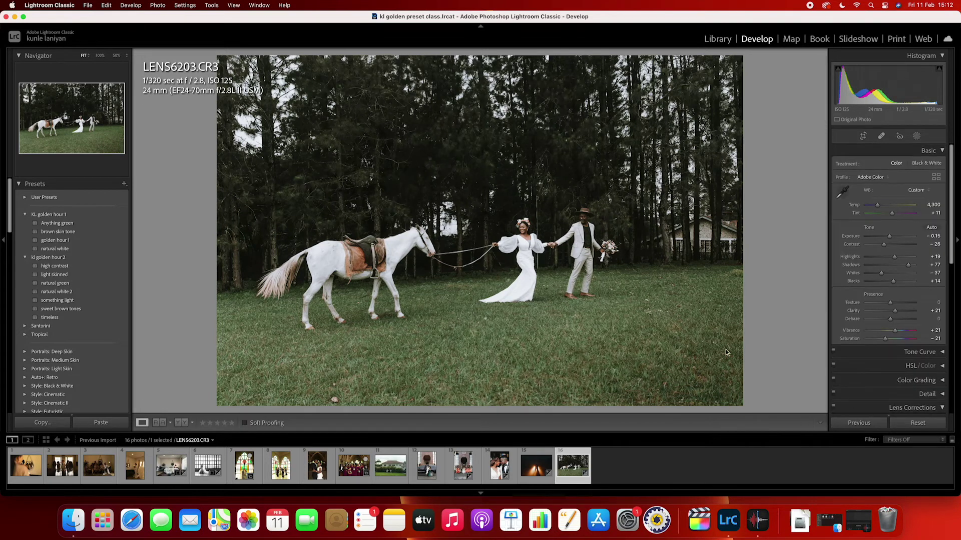
With the before/after comparison shown, set LENS5027.CR3's Exposure to −0.65 and its Temp to 4,142.
left_click(181, 423)
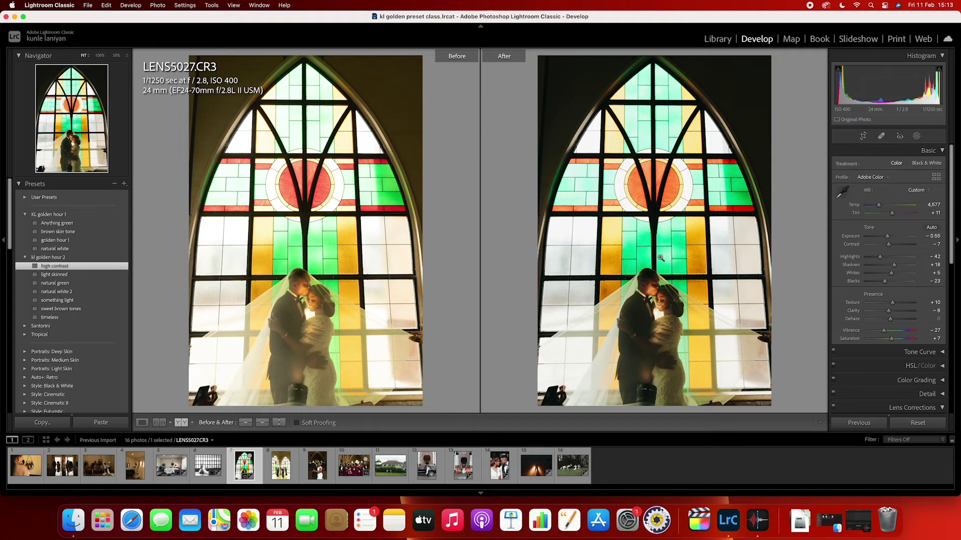
left_click(889, 236)
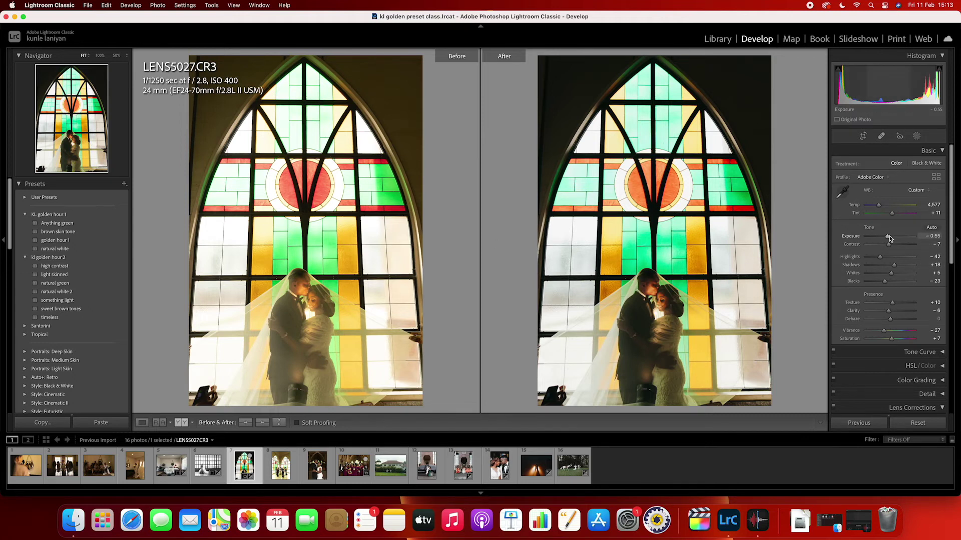
left_click_drag(890, 236, 887, 236)
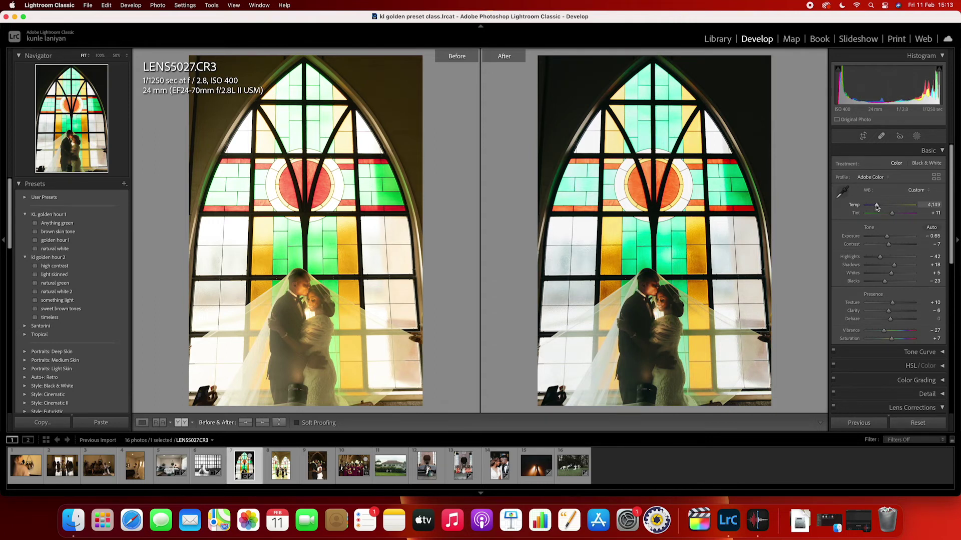
Crop LENS5027.CR3 tighter by trimming its bottom and right edges, and compare the result with the original side by side.
left_click(864, 138)
left_click_drag(479, 403, 483, 392)
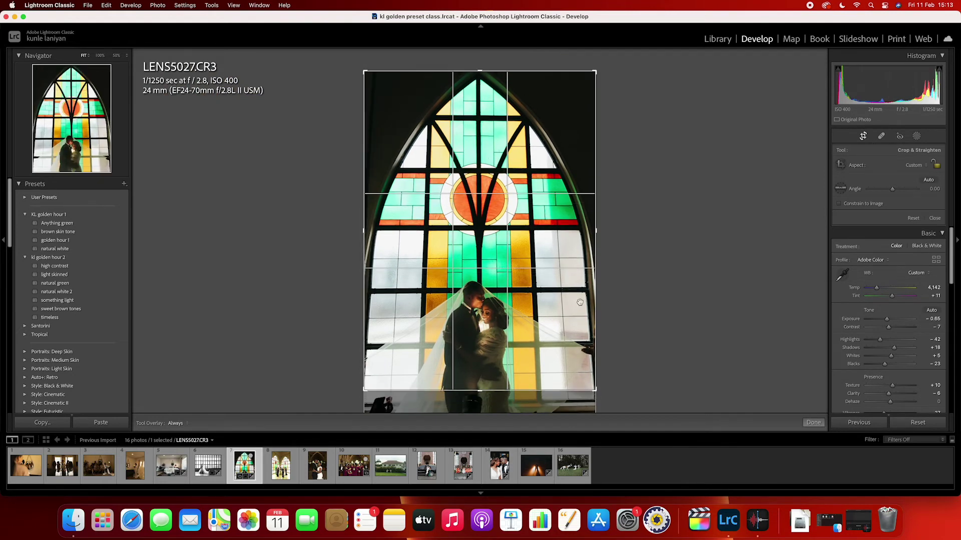
left_click_drag(590, 255, 587, 234)
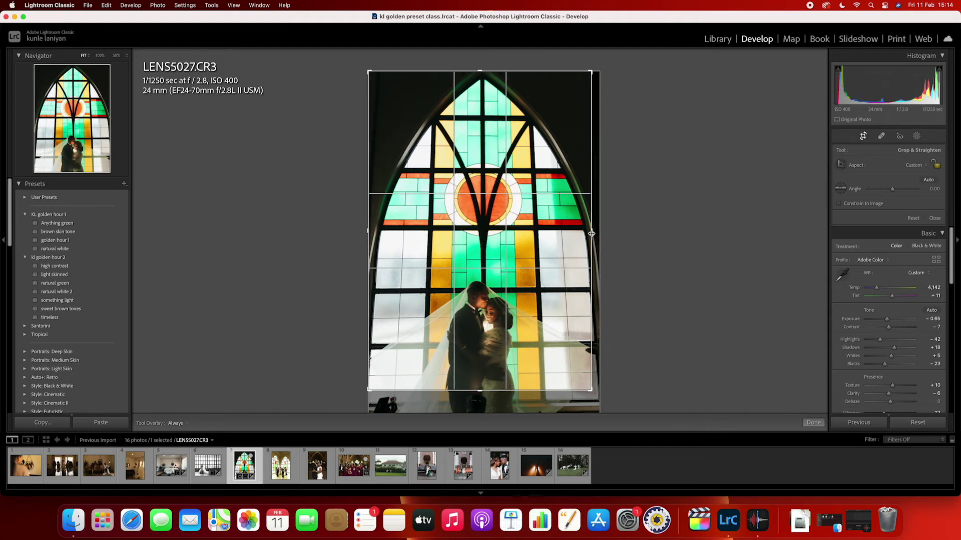
left_click(815, 424)
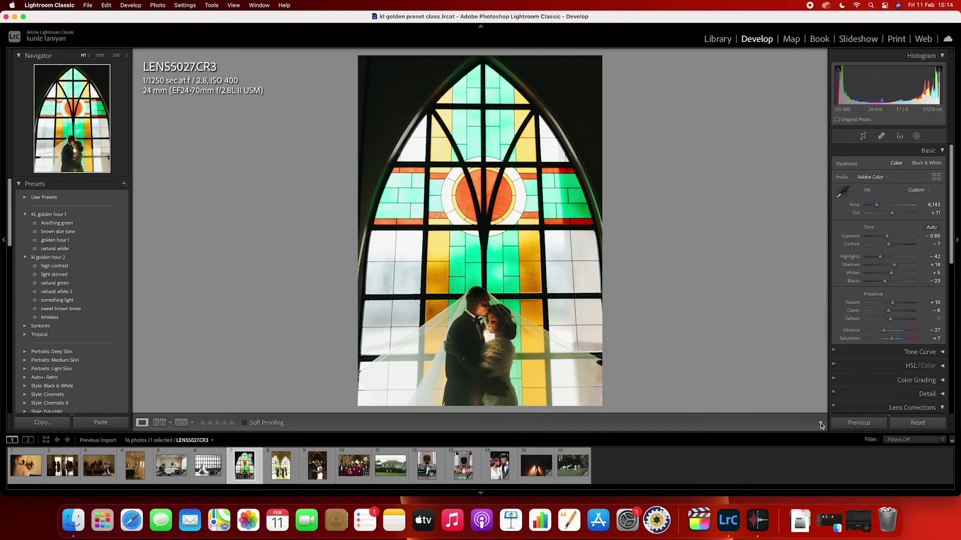
left_click(181, 423)
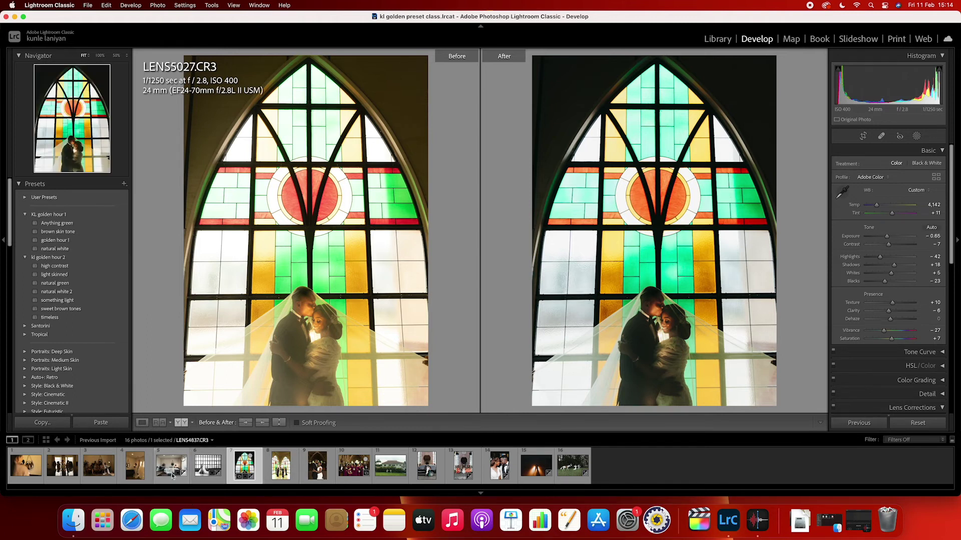
Open LENS3445.CR3, the bride beside the hanging gown, and set its Temp to 3,692.
left_click(135, 476)
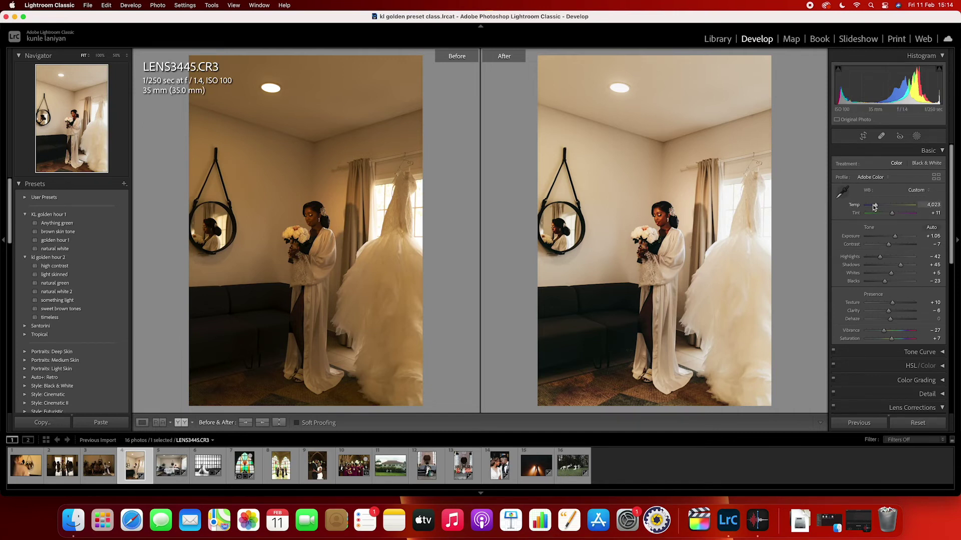
left_click_drag(876, 207, 874, 207)
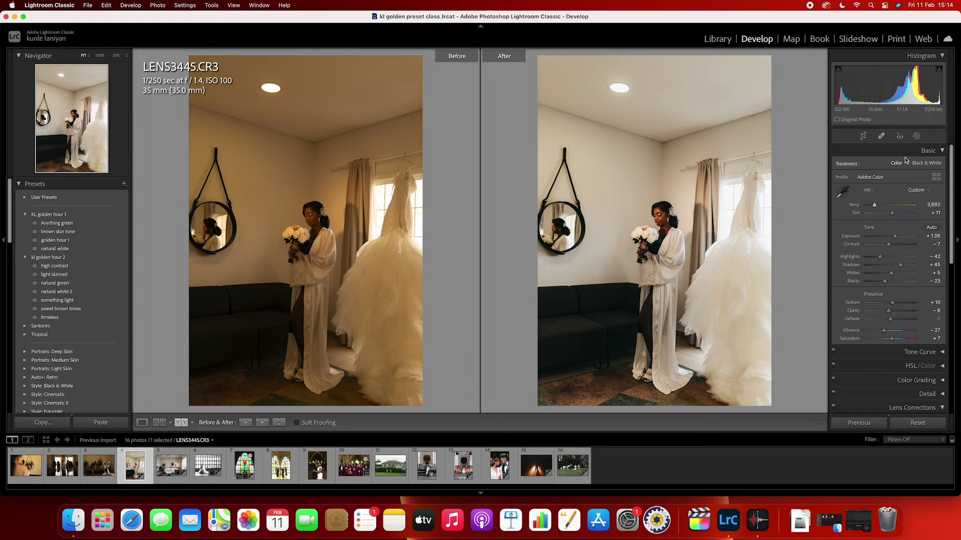
Add a radial gradient mask with Temp −8, Exposure 0.20 and Shadows 15, and compare the photo with its original.
left_click(917, 136)
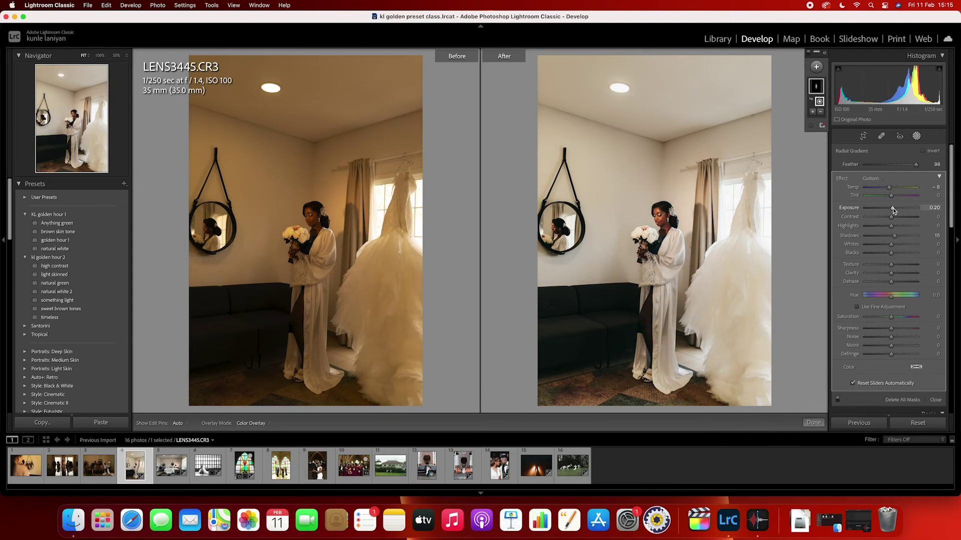
left_click(805, 422)
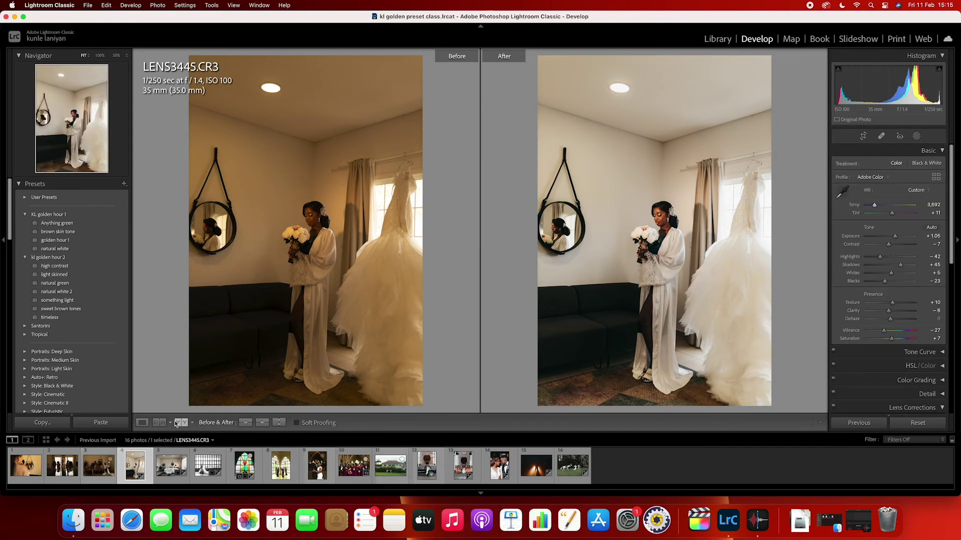
left_click(142, 423)
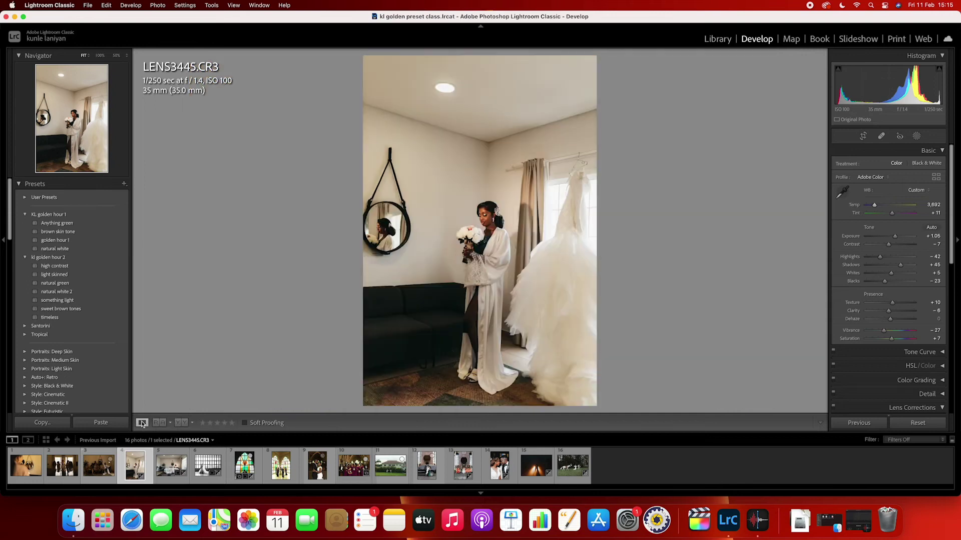
left_click(183, 424)
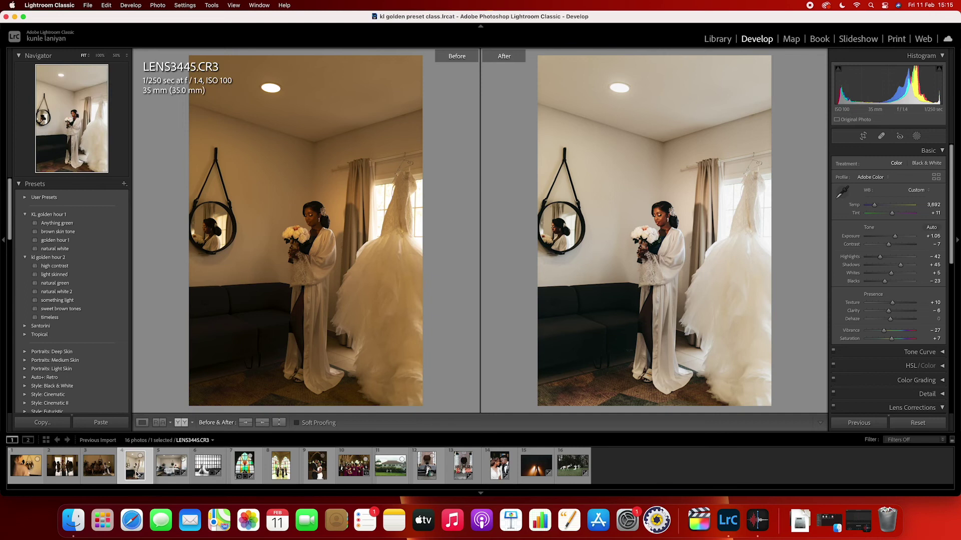
Apply the something light preset from kl golden hour 2 to LENS3398.CR3, the group photo on the sofa.
left_click(99, 466)
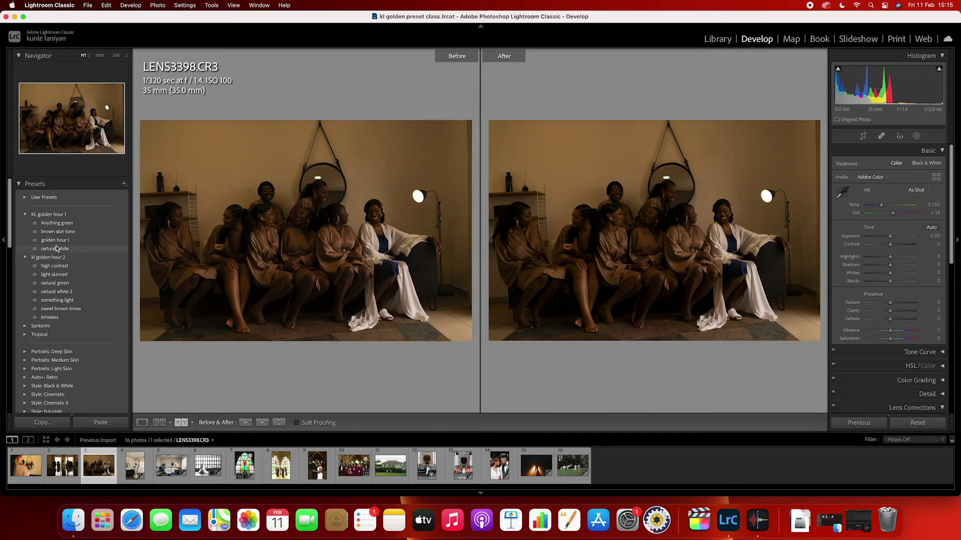
left_click(55, 283)
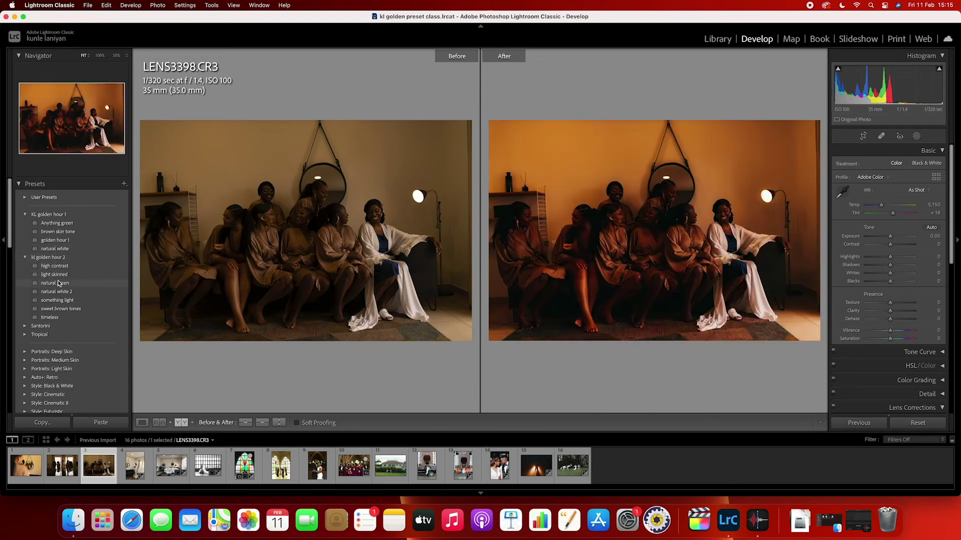
left_click(64, 300)
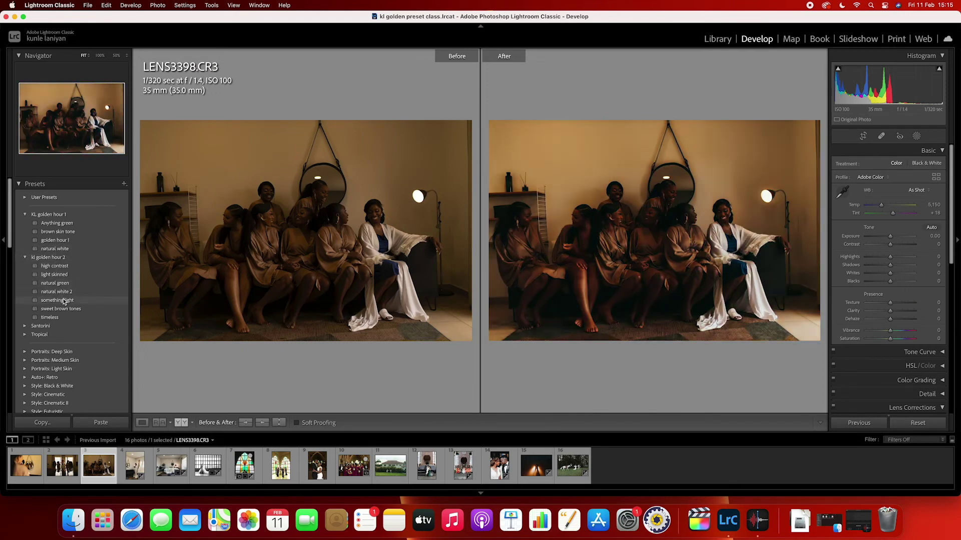
left_click(64, 300)
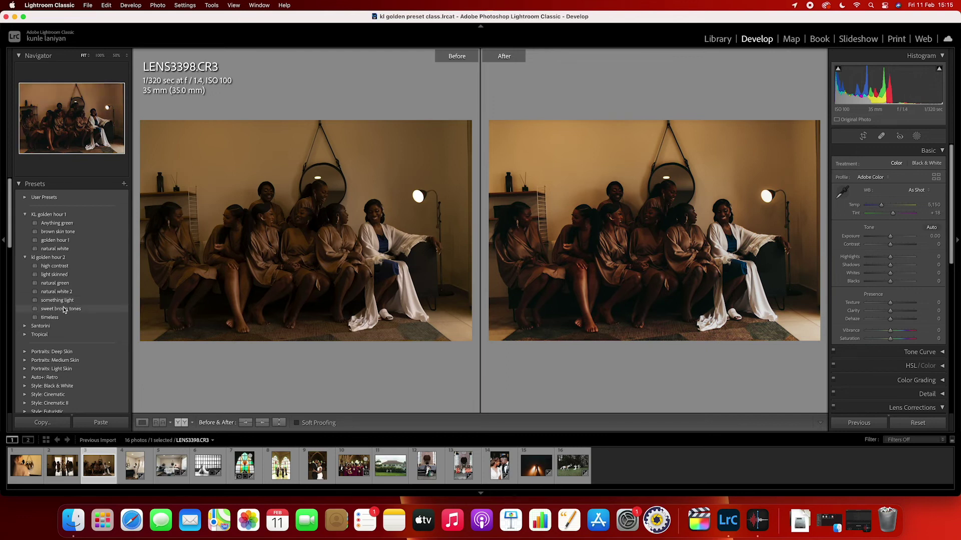
left_click(65, 303)
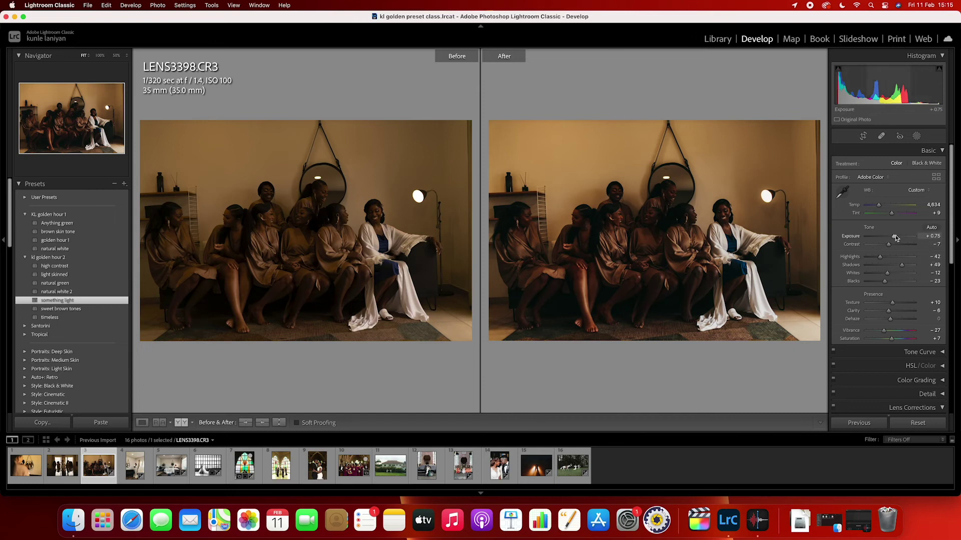
Set LENS3398.CR3's Exposure to +2.15, Temp to 3,856, Shadows to +53, Whites to +5 and Blacks to −28.
left_click_drag(894, 238, 901, 236)
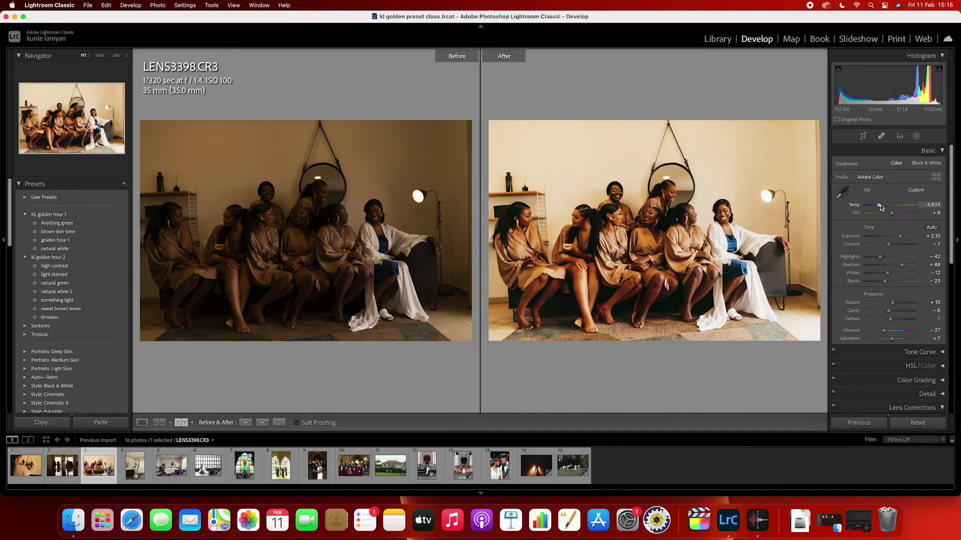
left_click_drag(883, 206, 878, 208)
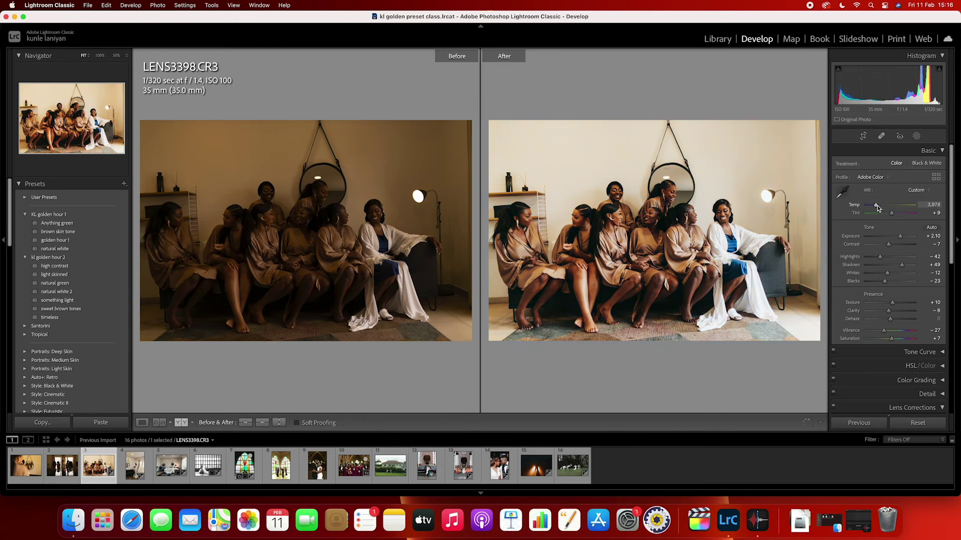
left_click_drag(877, 208, 876, 207)
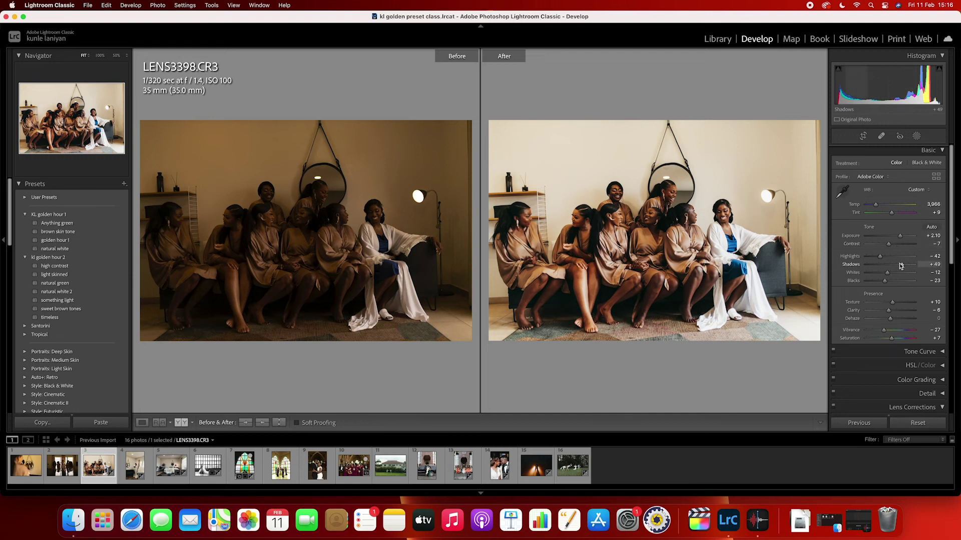
left_click_drag(901, 236, 893, 274)
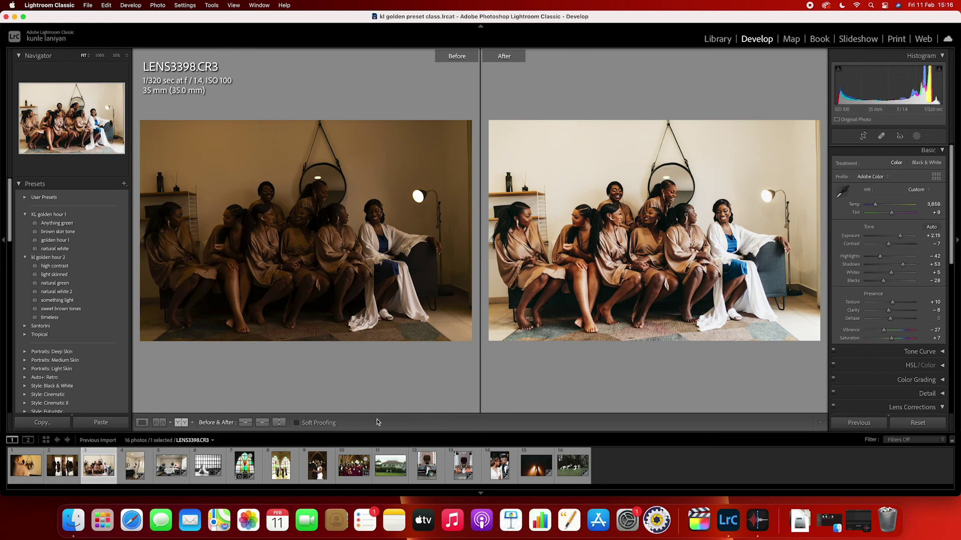
View the edited group photo on its own and compare it side by side with the original.
left_click(142, 423)
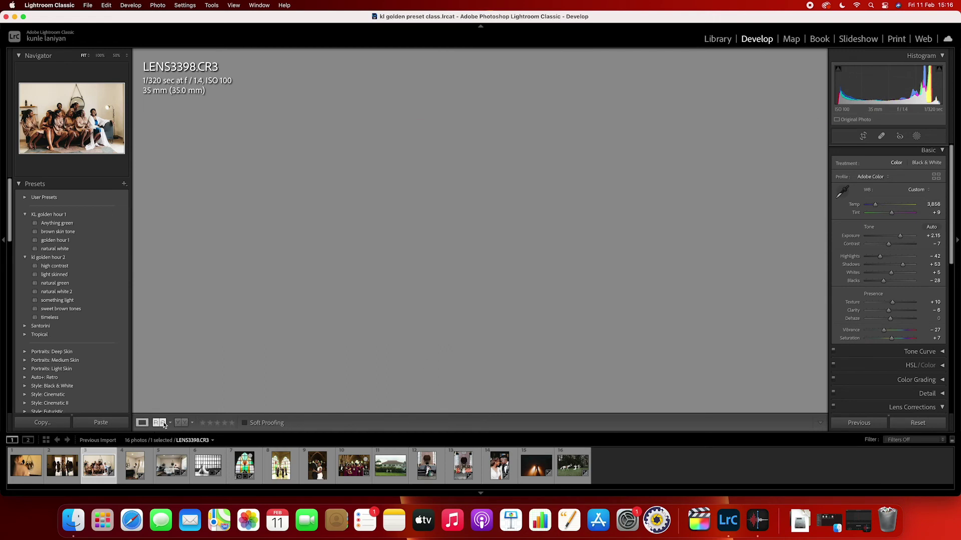
key("y")
left_click(142, 423)
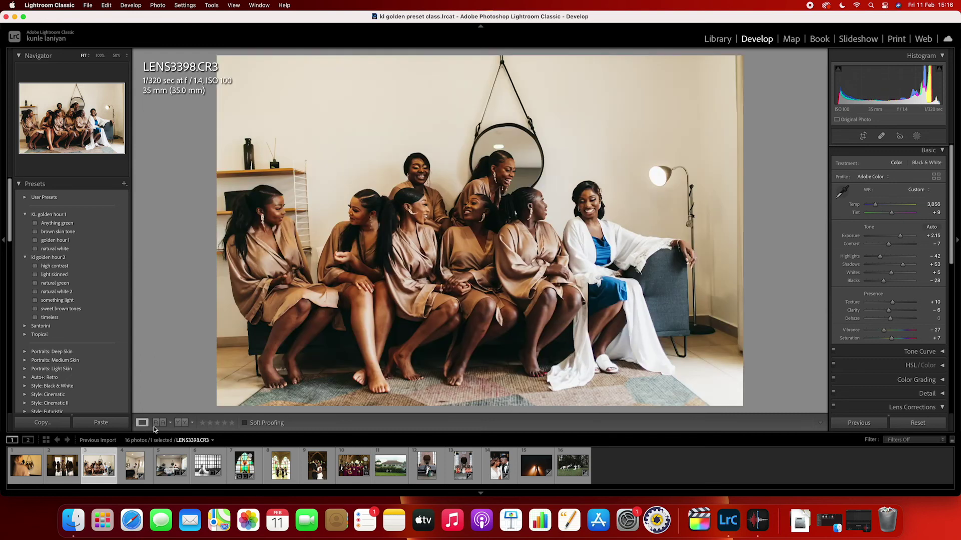
left_click(181, 423)
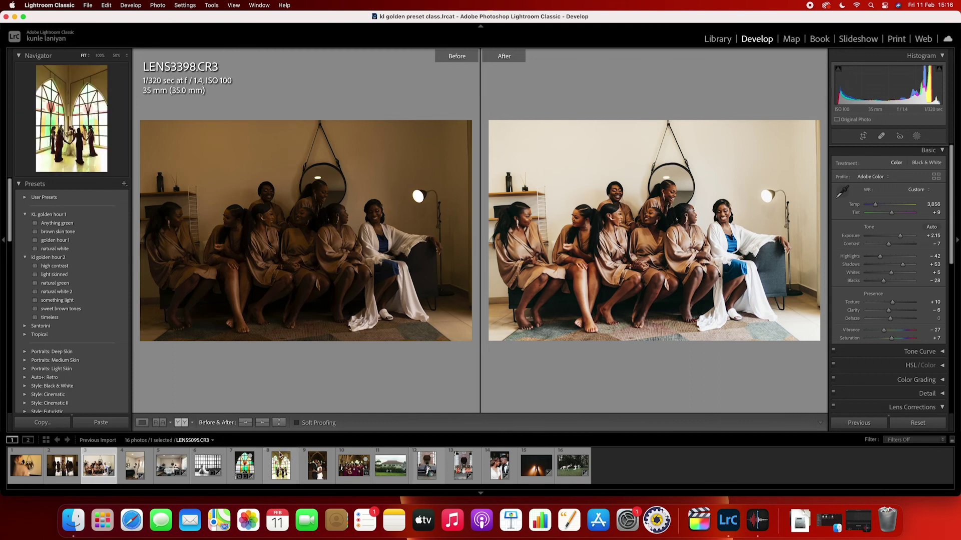
Apply the sweet brown tones preset to LENS3319.CR3, the mirror reflection photo, and set Exposure to +1.20, Temp to 4,104 and Tint to +9.
left_click(27, 469)
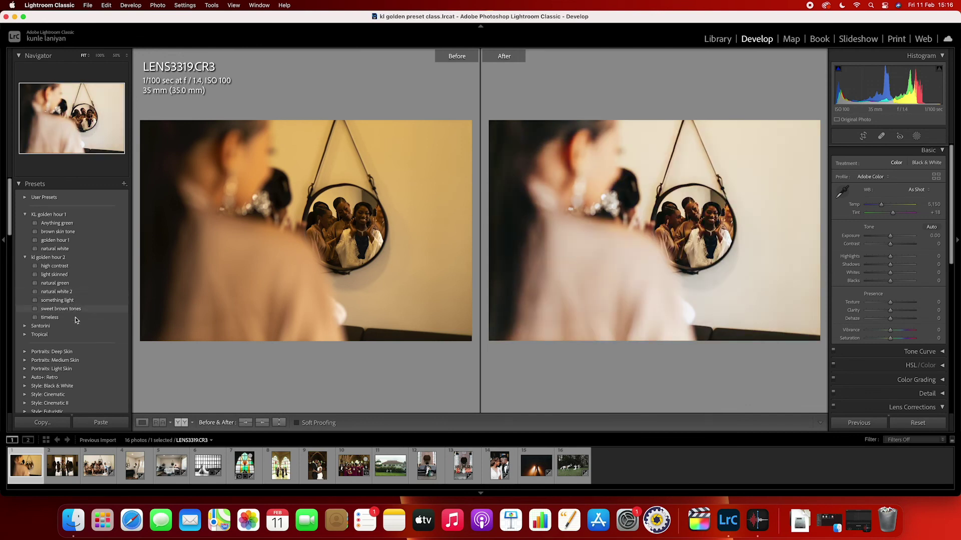
left_click(76, 310)
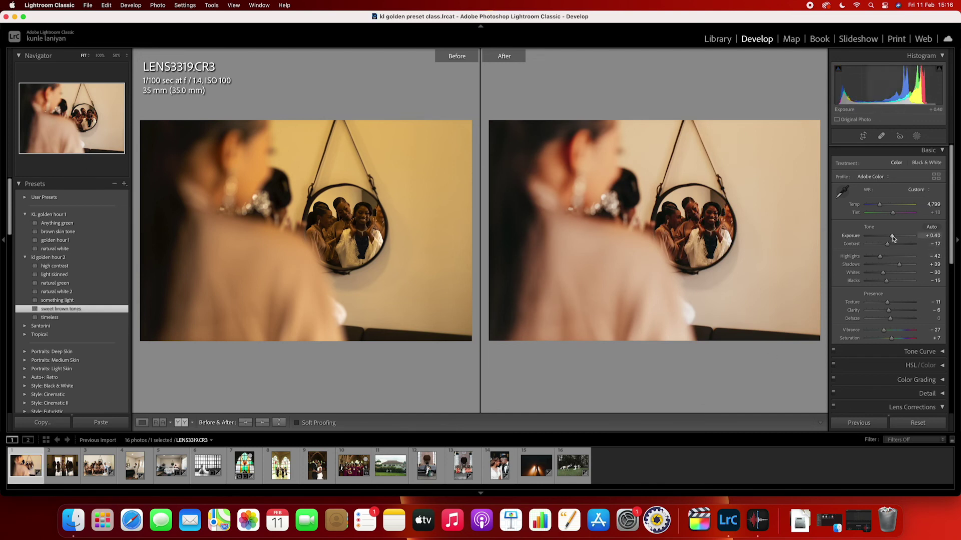
left_click_drag(893, 238, 896, 238)
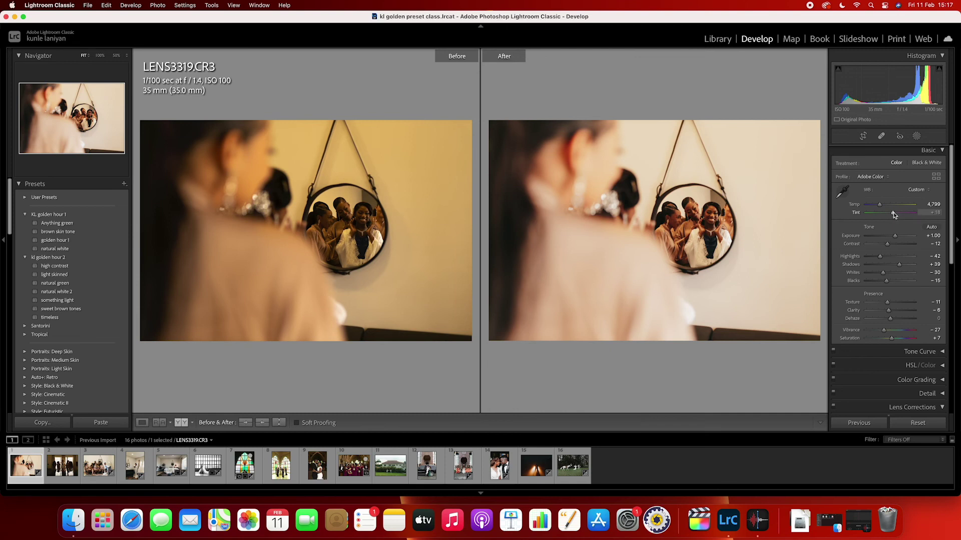
left_click_drag(894, 215, 879, 208)
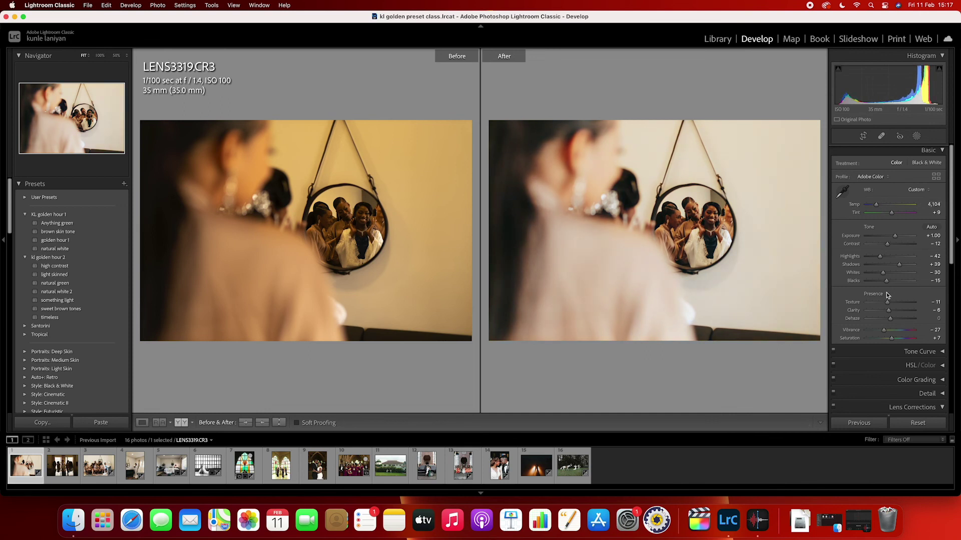
left_click_drag(896, 237, 896, 238)
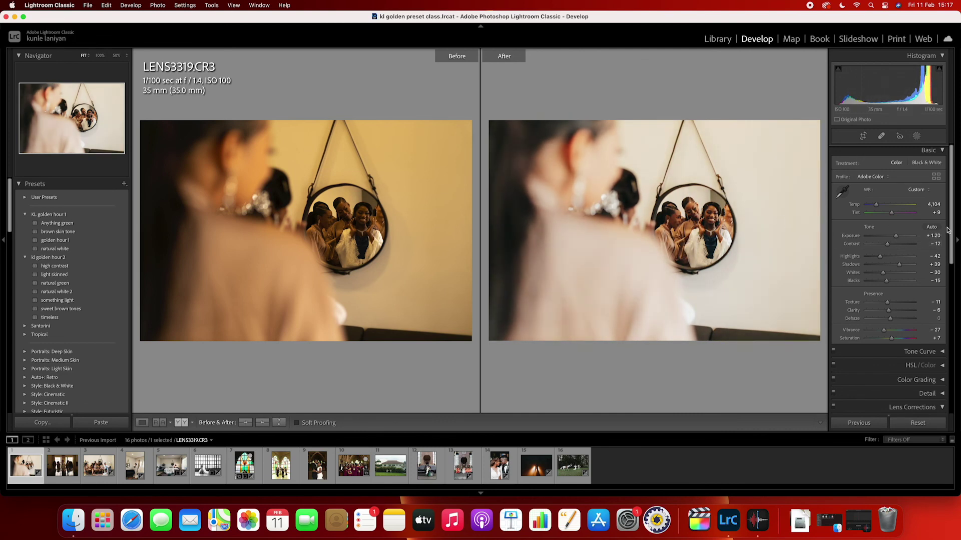
Add a radial gradient mask around the round mirror and invert it to cover everything outside the mirror.
left_click(918, 136)
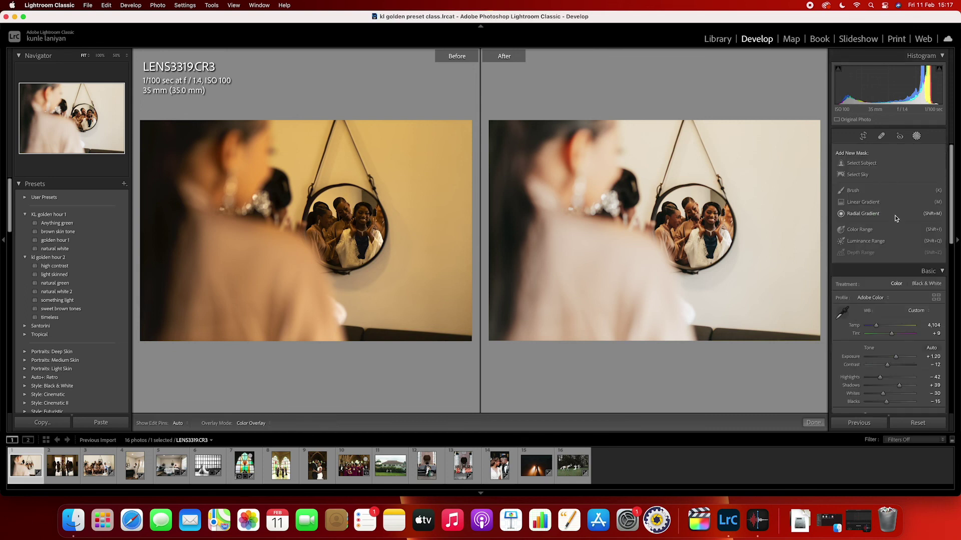
left_click(841, 214)
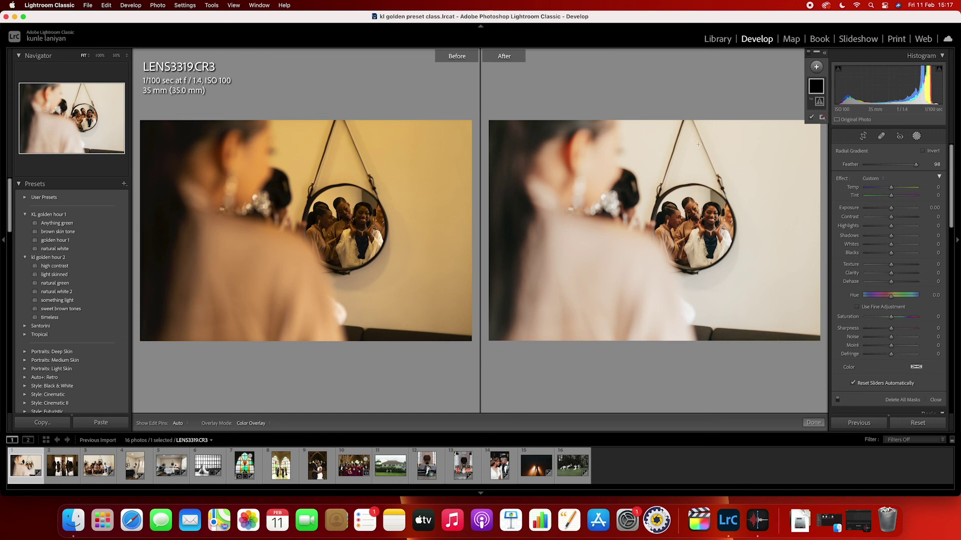
left_click_drag(654, 187, 718, 264)
left_click_drag(648, 232, 693, 279)
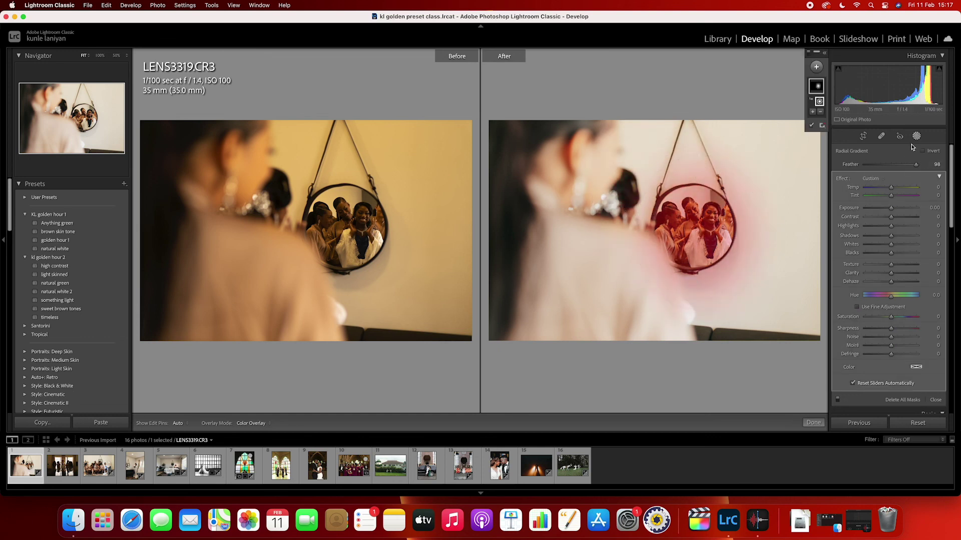
left_click(924, 151)
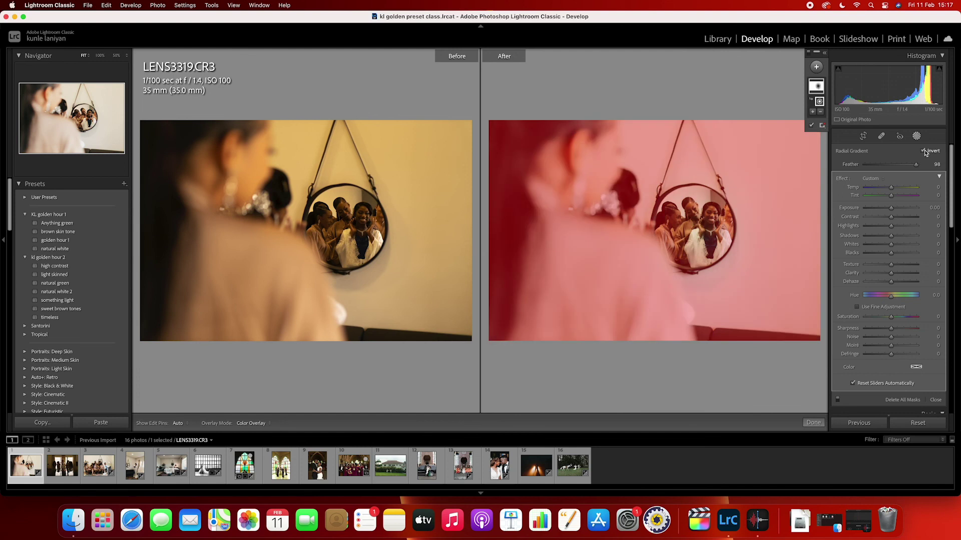
Set the inverted mask's Temp to −17, Exposure to −0.81, Shadows to 11 and Blacks to −11, and finish masking.
left_click_drag(891, 208, 885, 187)
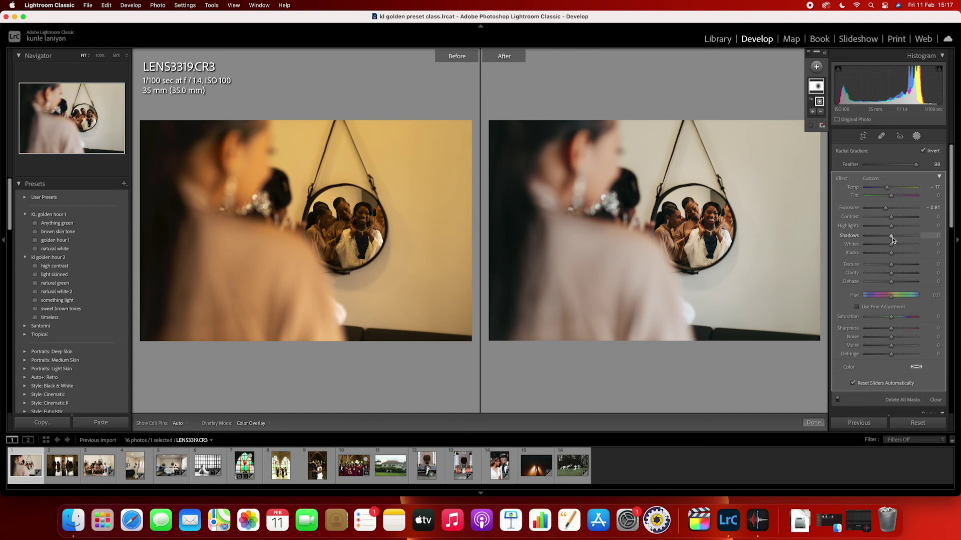
left_click_drag(894, 237, 895, 236)
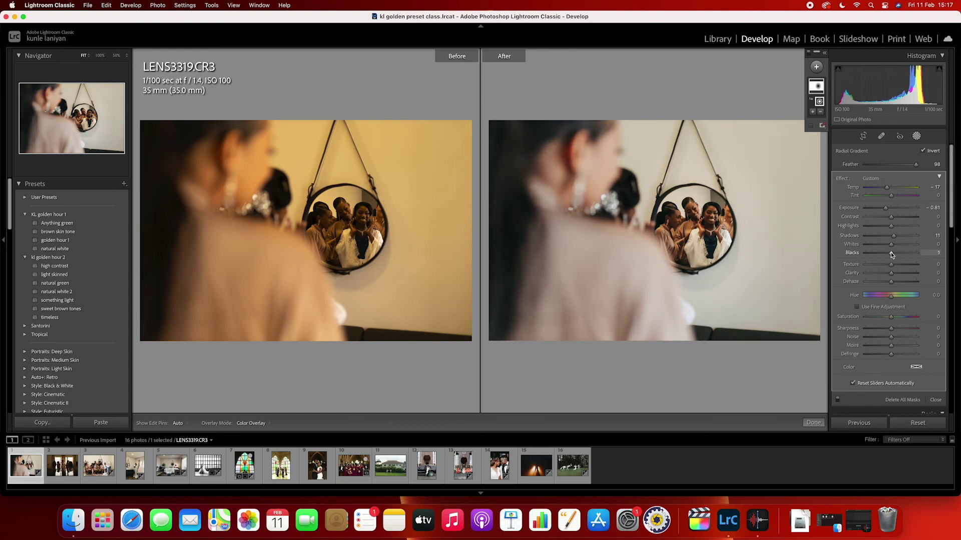
left_click_drag(891, 254, 888, 252)
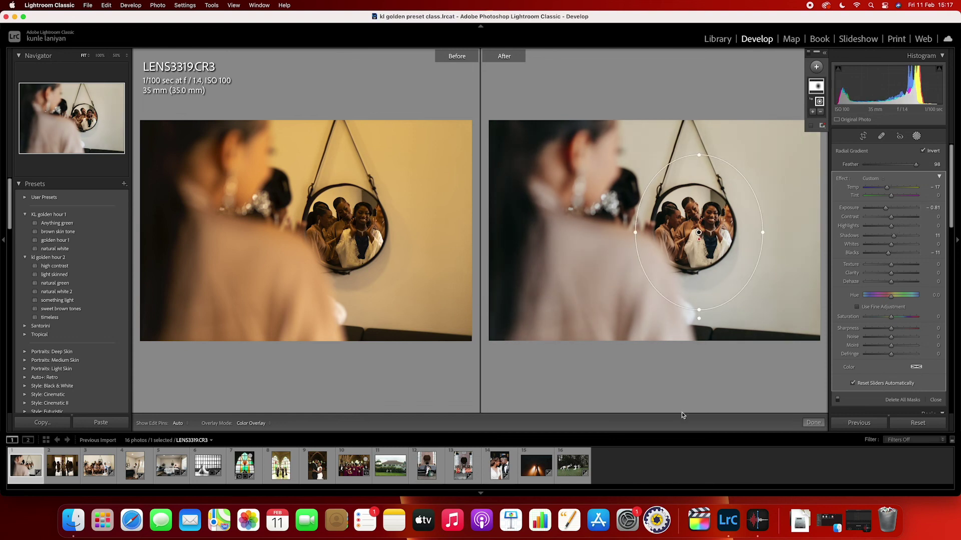
left_click(813, 423)
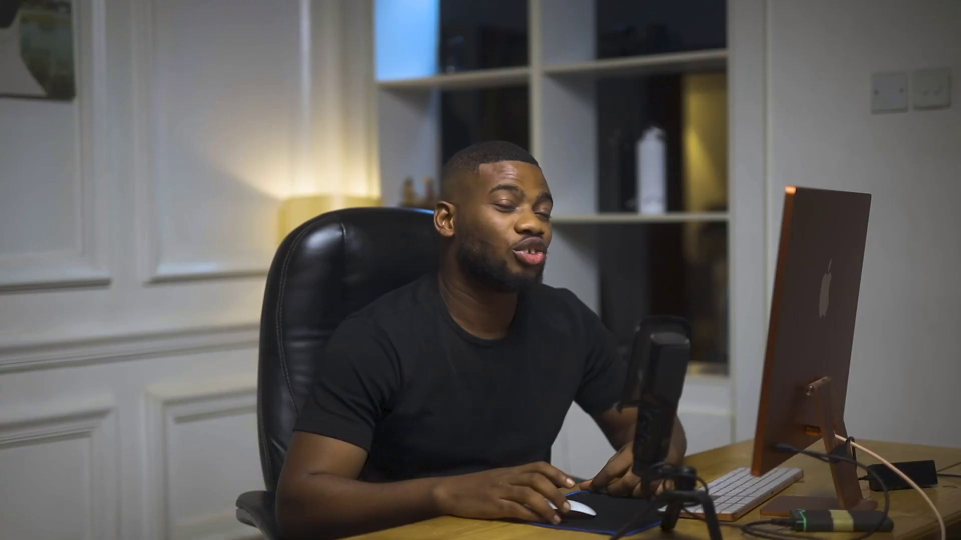